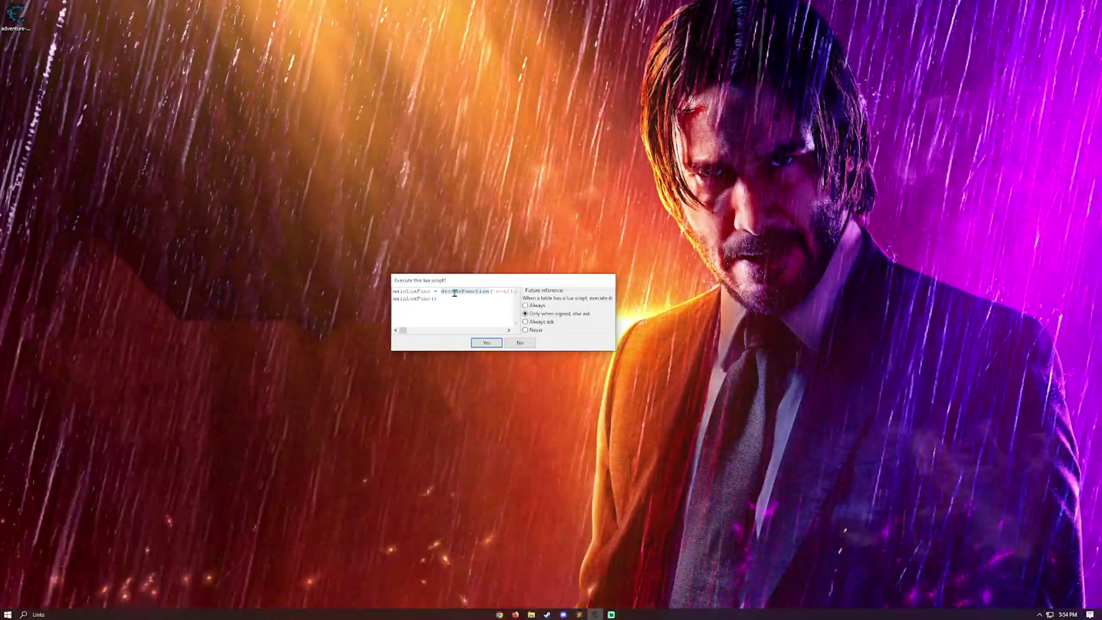
# Step: Allow the cheat table's Lua script to execute and reduce the height of the table window
pyautogui.doubleClick(457, 291)
pyautogui.moveTo(393, 291); pyautogui.dragTo(448, 292)
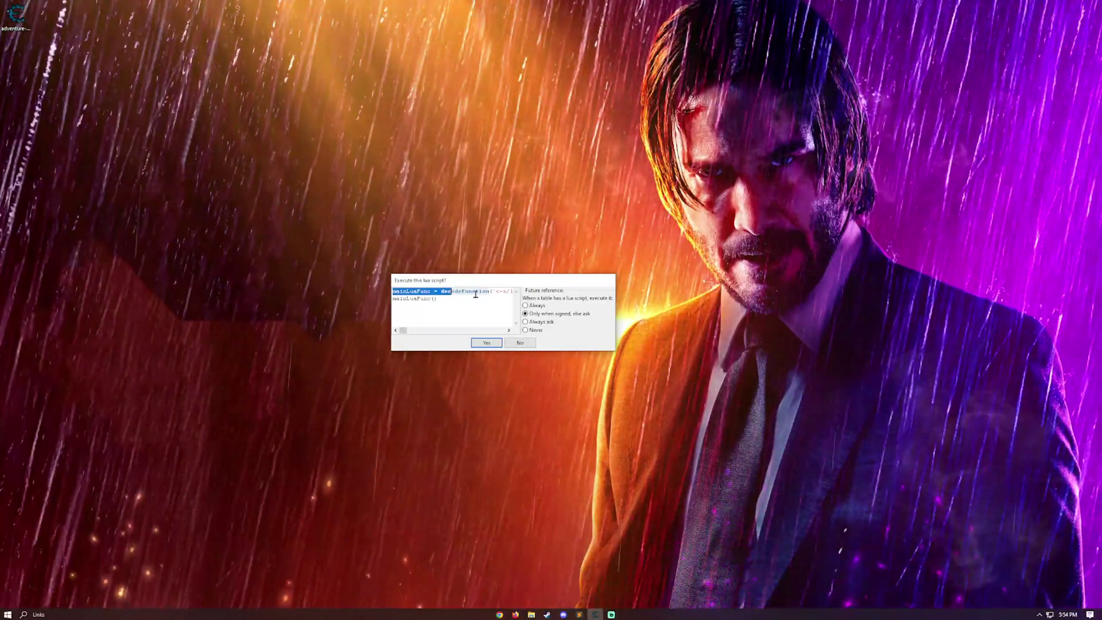
pyautogui.click(475, 292)
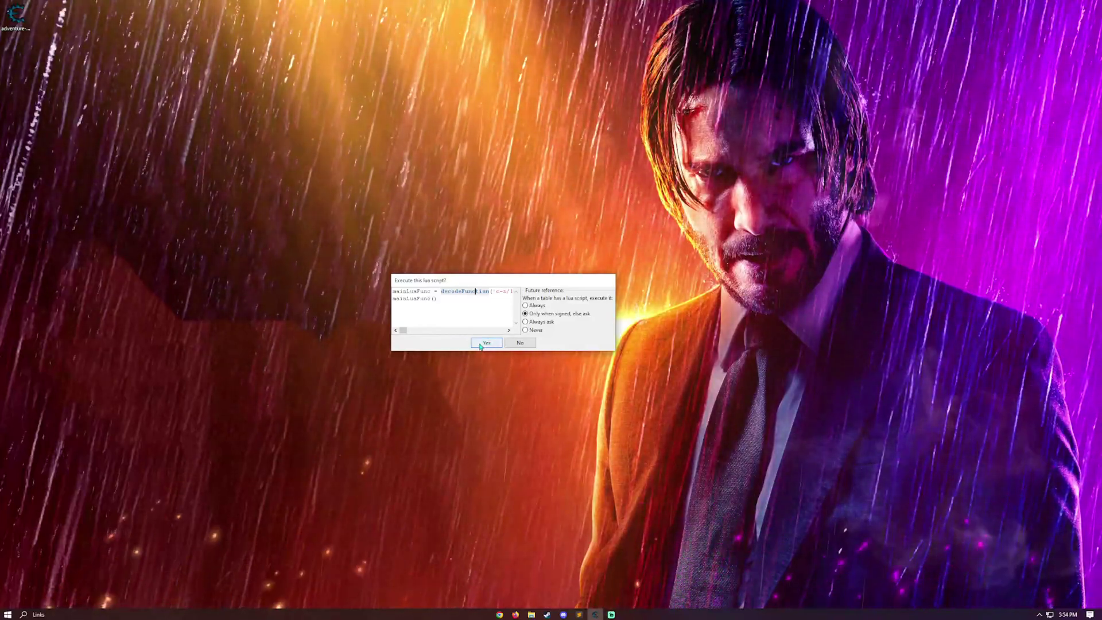
pyautogui.click(485, 343)
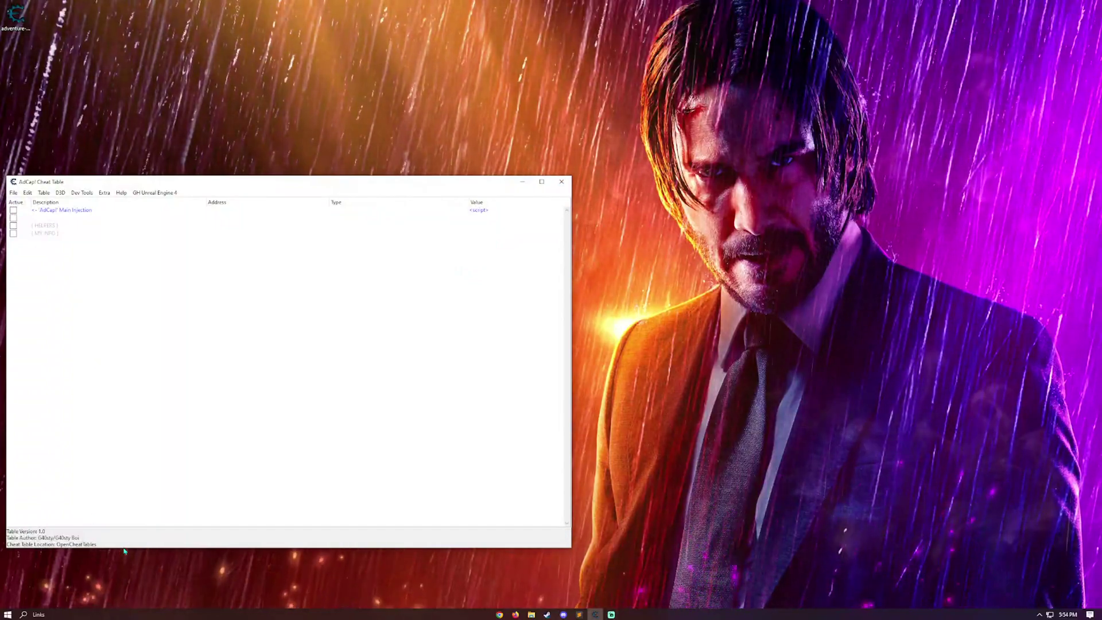
pyautogui.moveTo(123, 546); pyautogui.dragTo(128, 463)
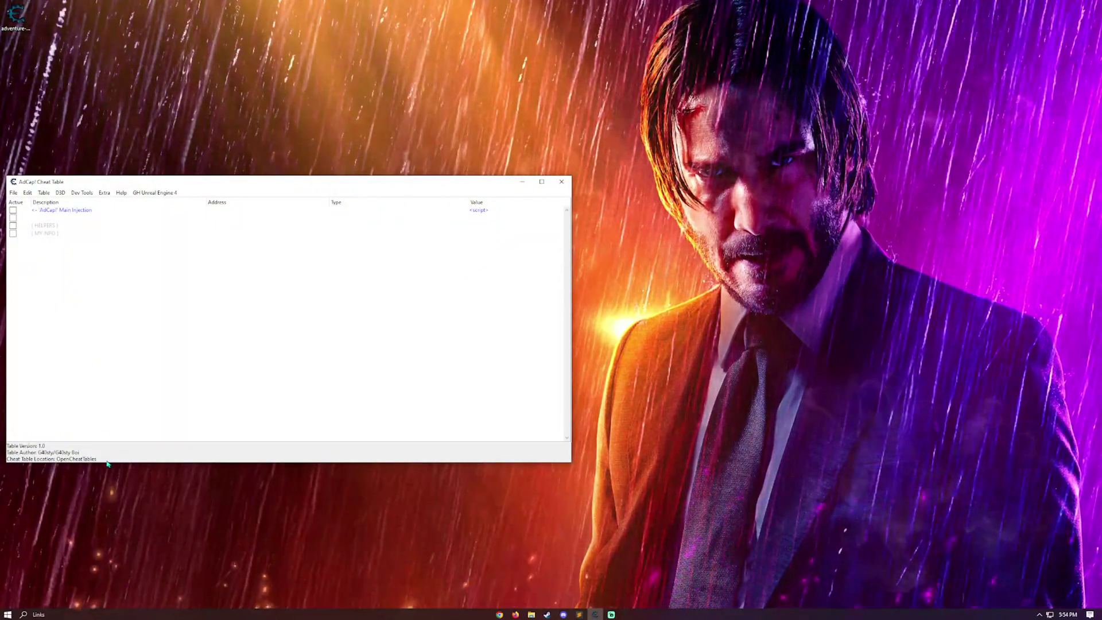
# Step: Expand the HELPERS group, and briefly open and collapse the MY INFO group
pyautogui.click(14, 226)
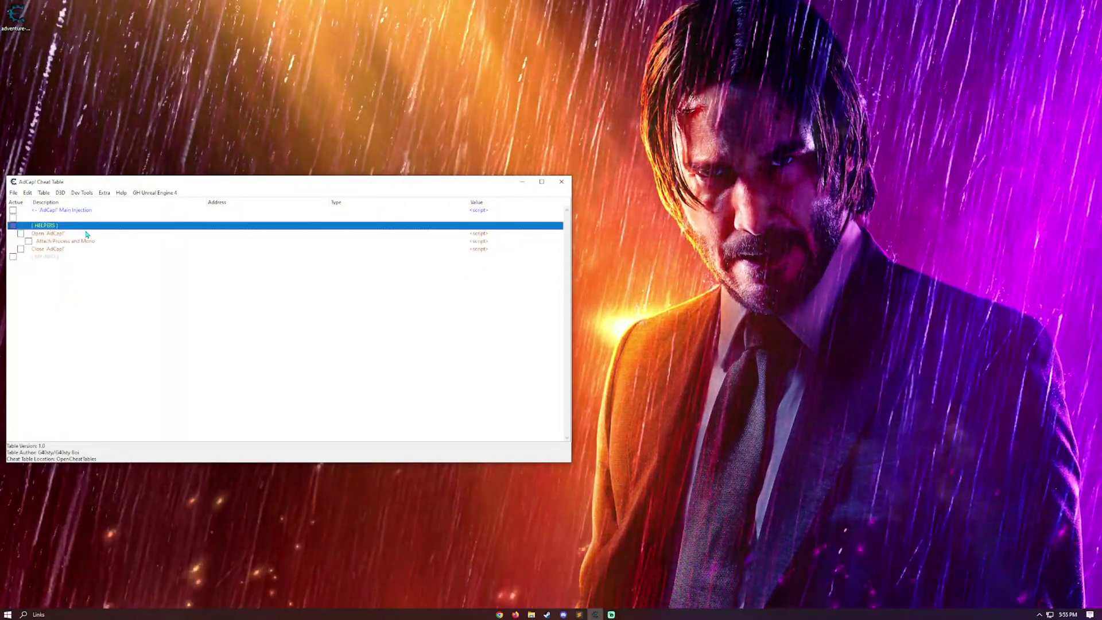
pyautogui.click(13, 257)
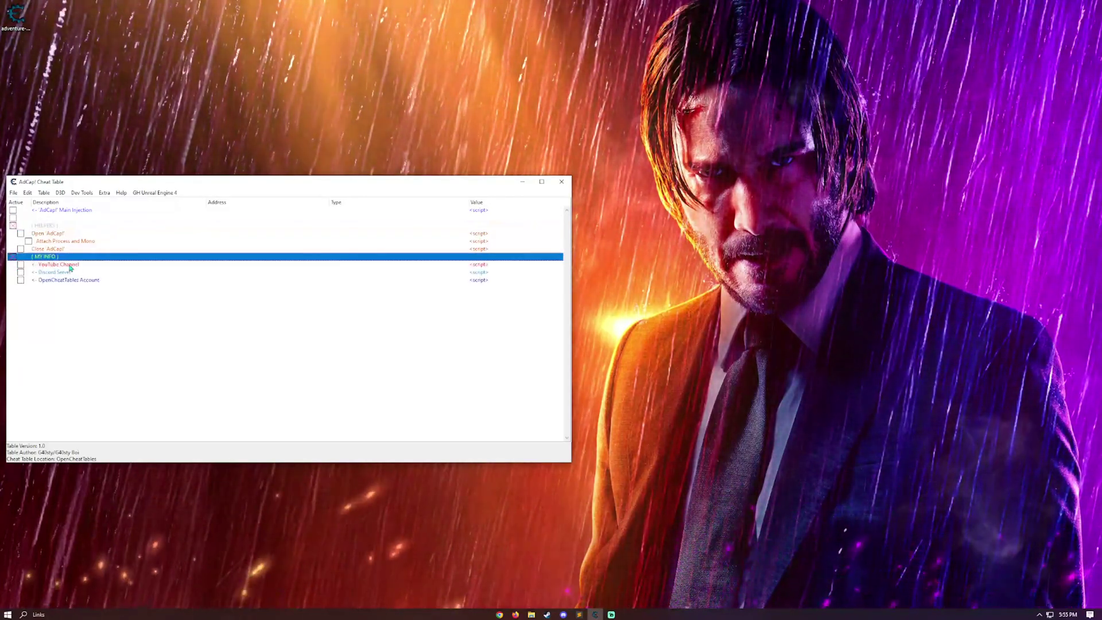
pyautogui.click(28, 259)
pyautogui.click(13, 256)
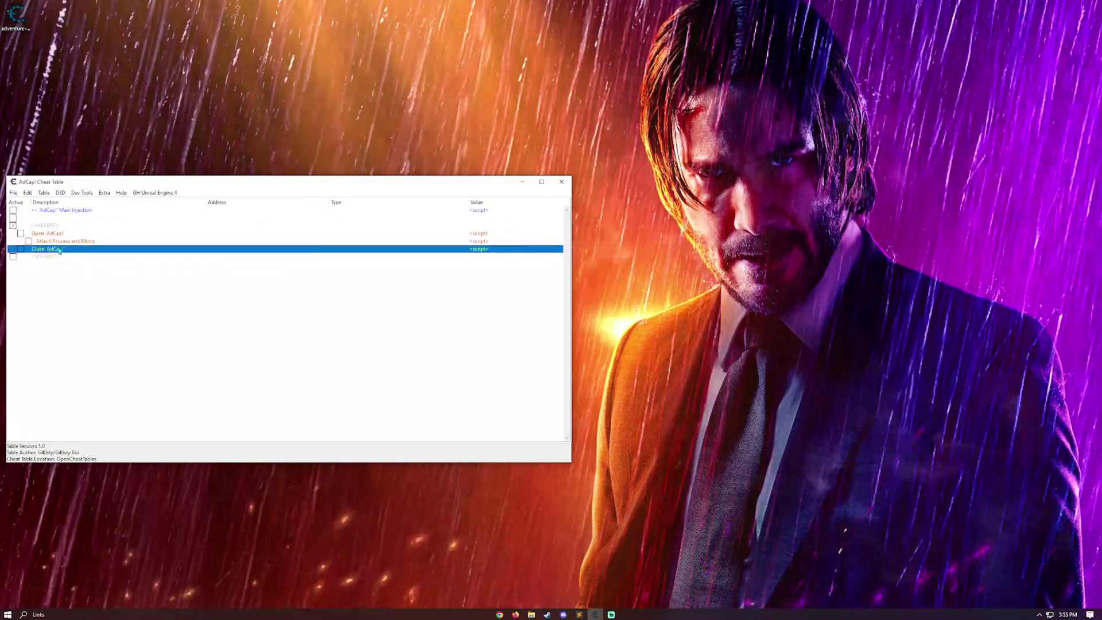
# Step: Launch AdCap! with the Open 'AdCap!' helper script and place the game window beside the cheat table
pyautogui.click(21, 234)
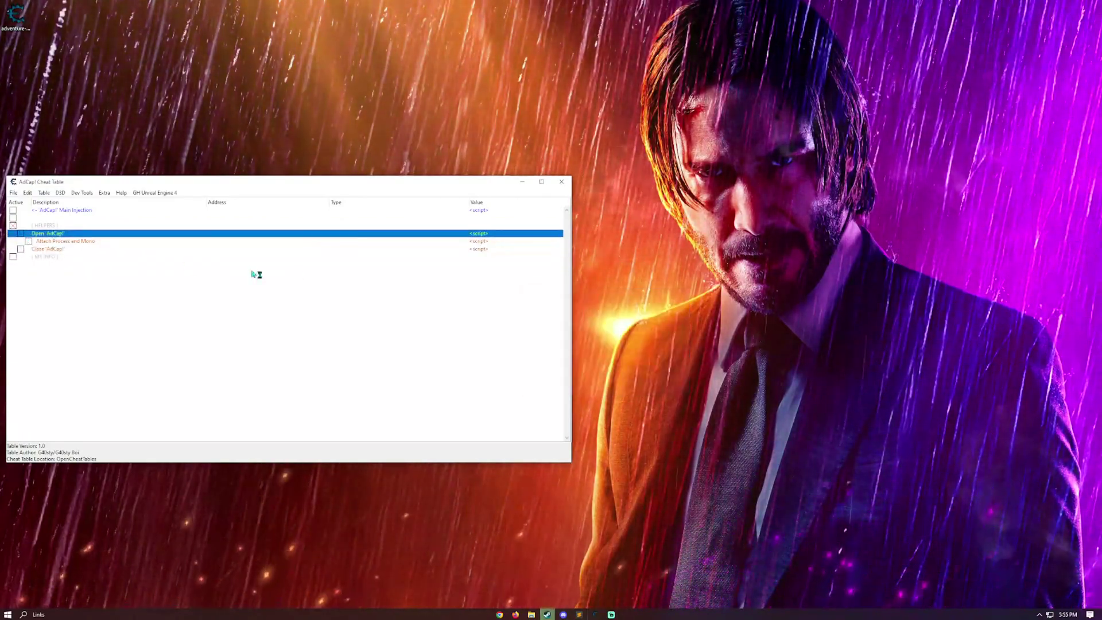
pyautogui.click(63, 251)
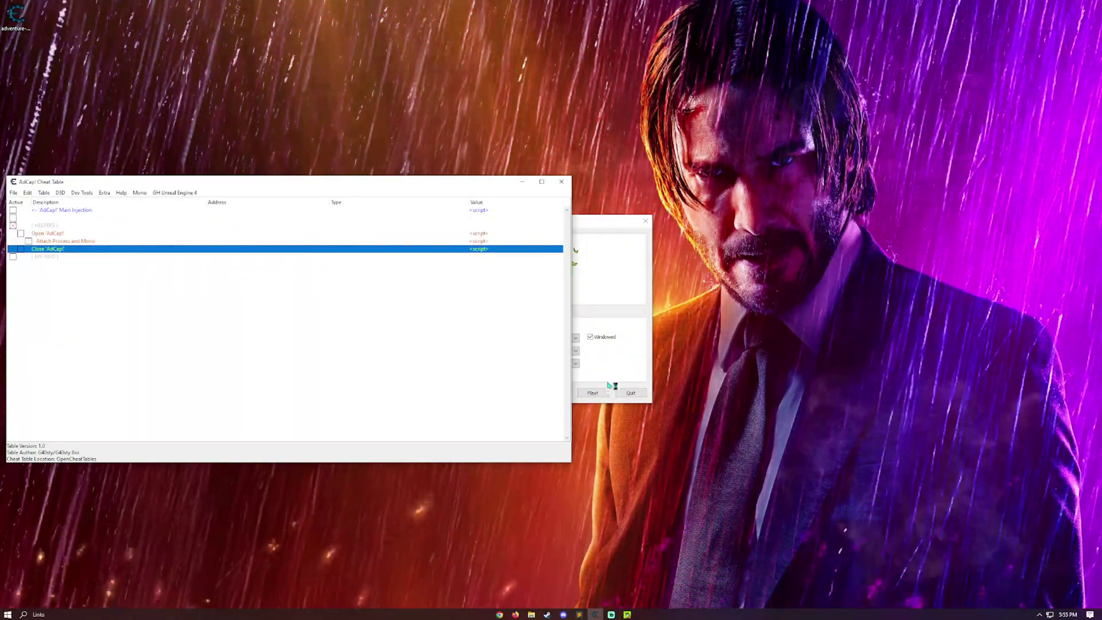
pyautogui.click(592, 392)
pyautogui.moveTo(444, 85); pyautogui.dragTo(615, 32)
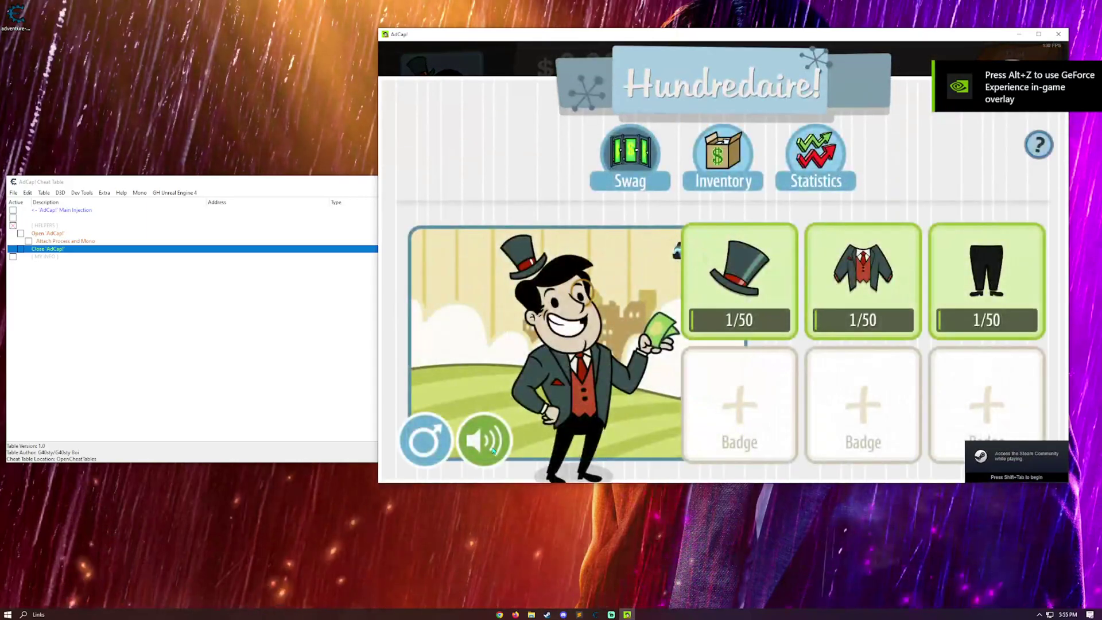
pyautogui.click(1014, 61)
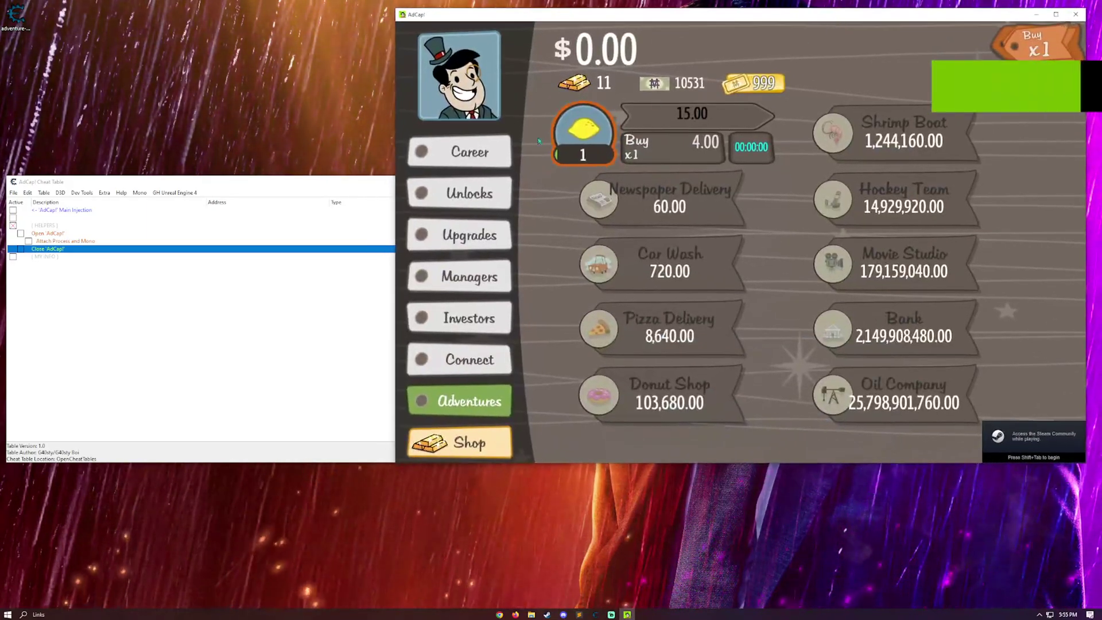
# Step: Collapse the HELPERS group and activate the 'AdCap!' Main Injection script
pyautogui.click(117, 287)
pyautogui.click(16, 227)
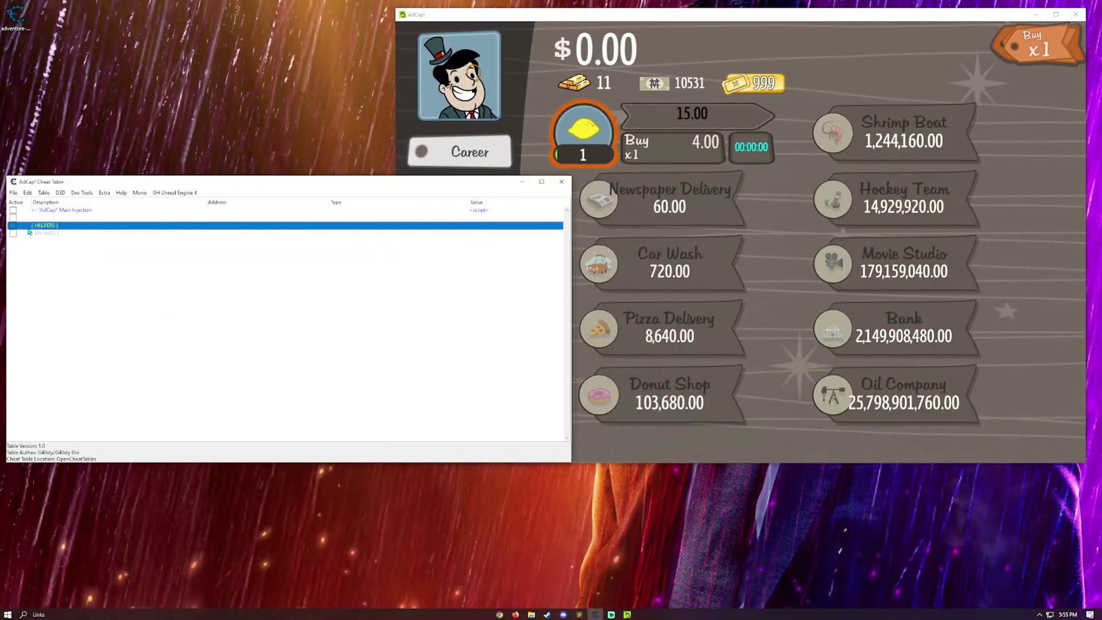
pyautogui.click(38, 211)
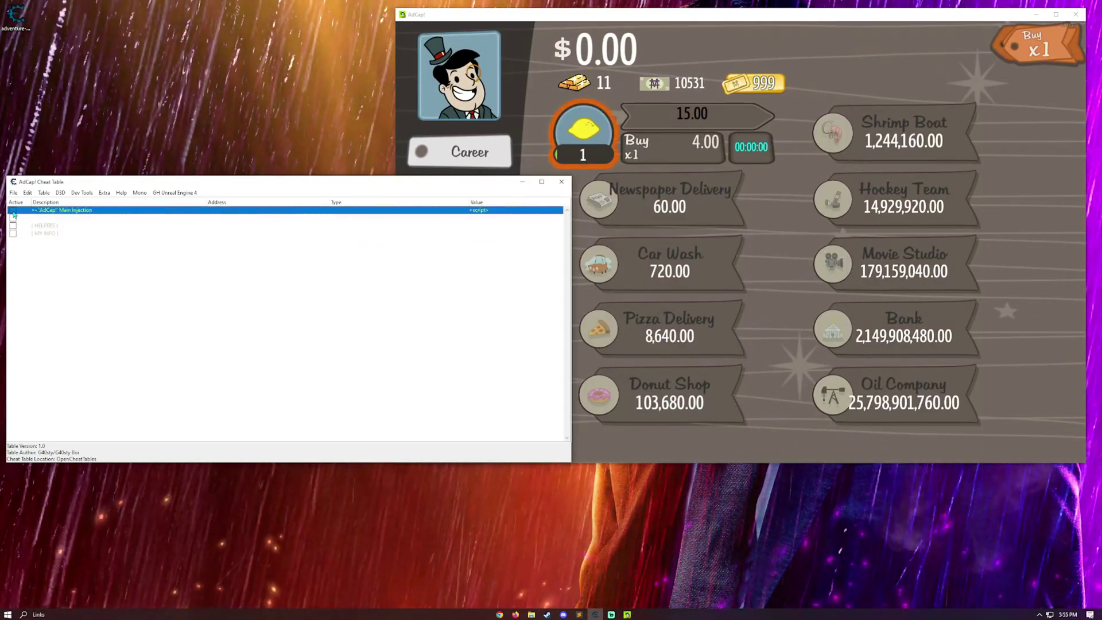
pyautogui.press('space')
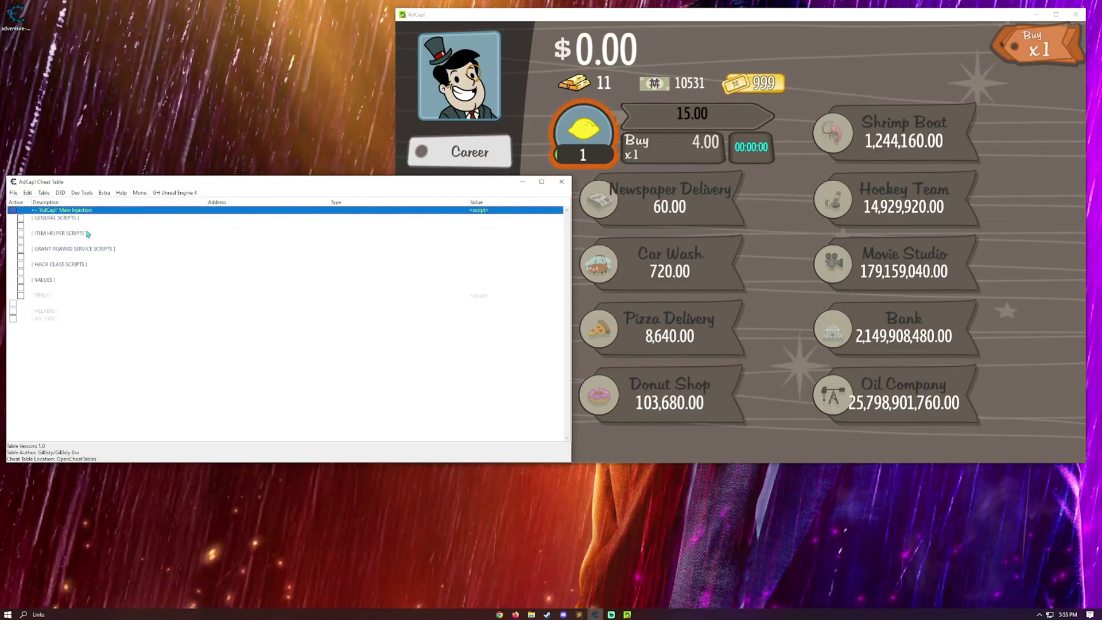
# Step: Expand the GENERAL SCRIPTS group and activate the Fetch Venture Data script
pyautogui.click(55, 218)
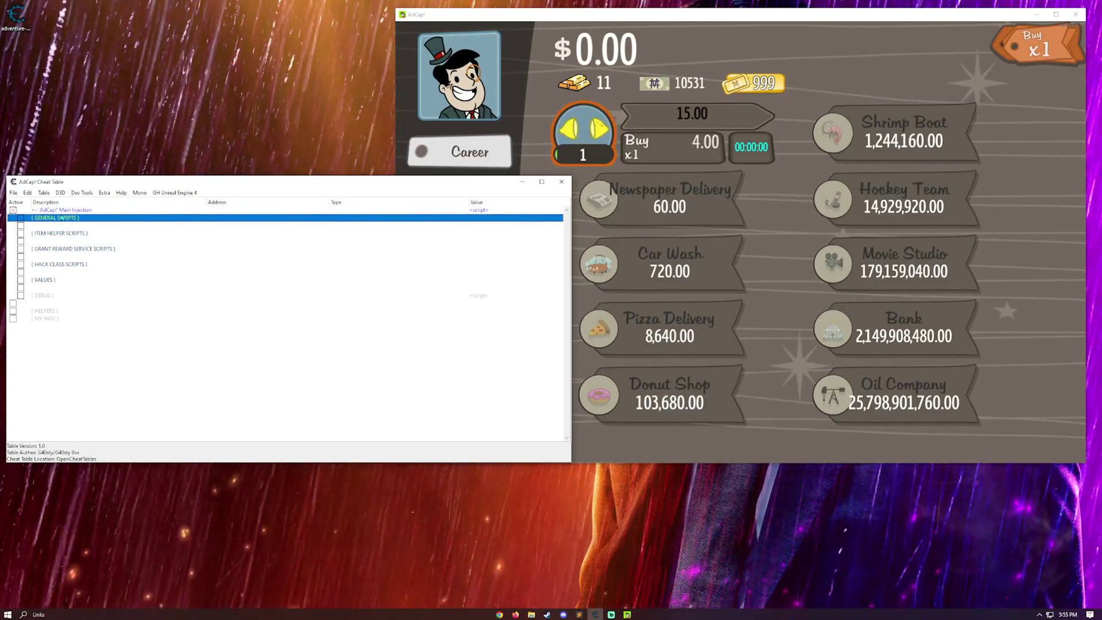
pyautogui.click(21, 218)
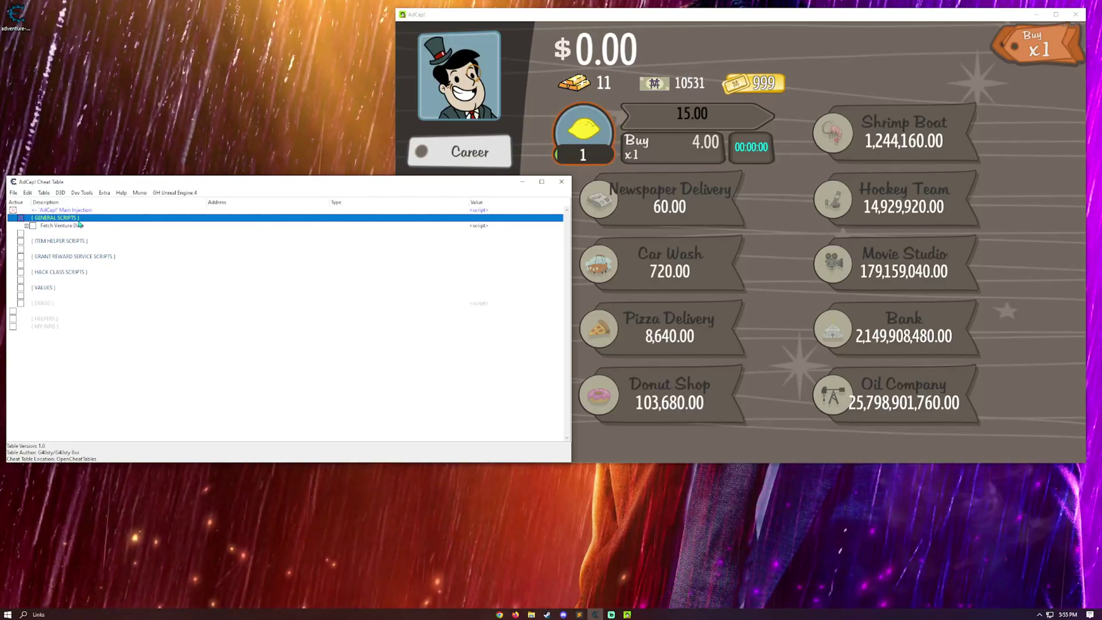
pyautogui.click(32, 226)
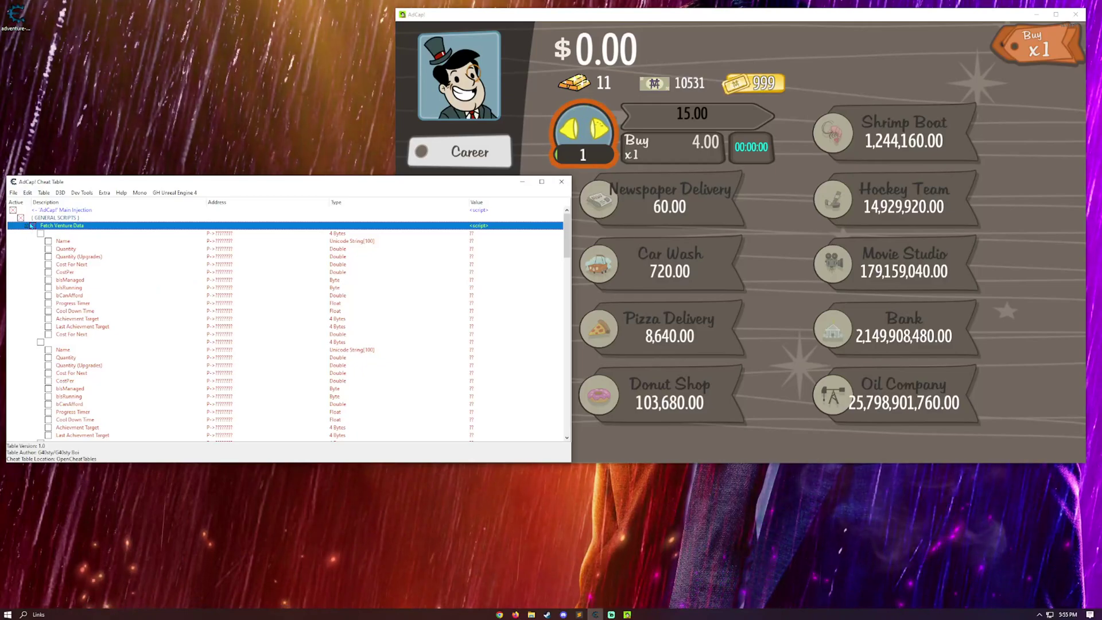
# Step: Examine the fetched venture entries, comparing the Lemonade Stand's quantity and cost values with those in the game
pyautogui.scroll(-5, 520, 307)
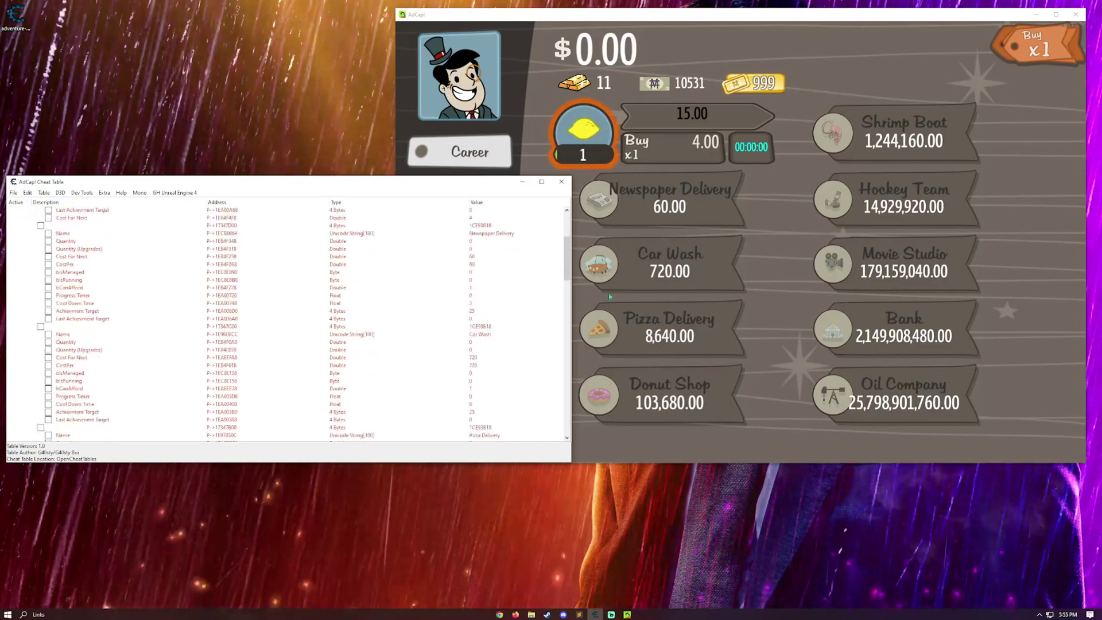
pyautogui.click(891, 419)
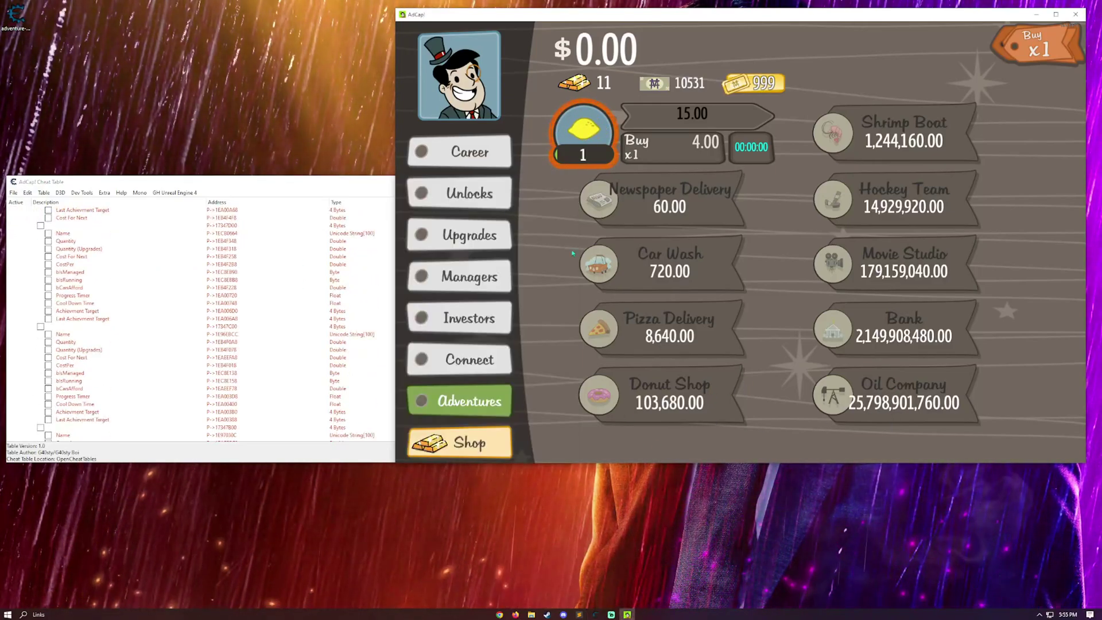
pyautogui.click(325, 190)
pyautogui.scroll(-5, 487, 337)
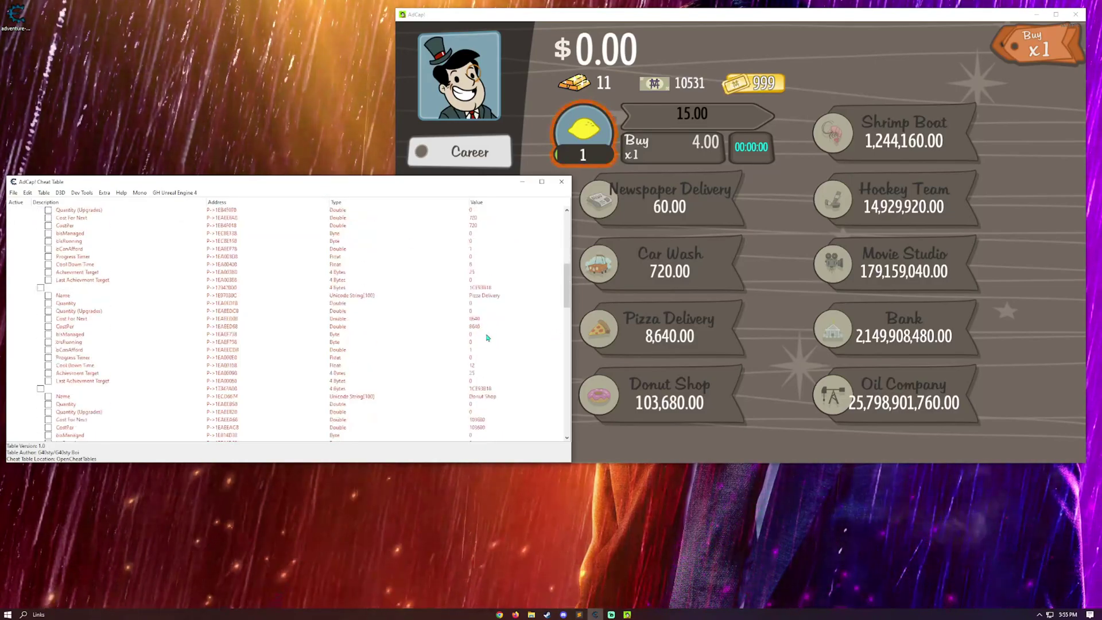
pyautogui.scroll(12, 503, 350)
pyautogui.click(425, 249)
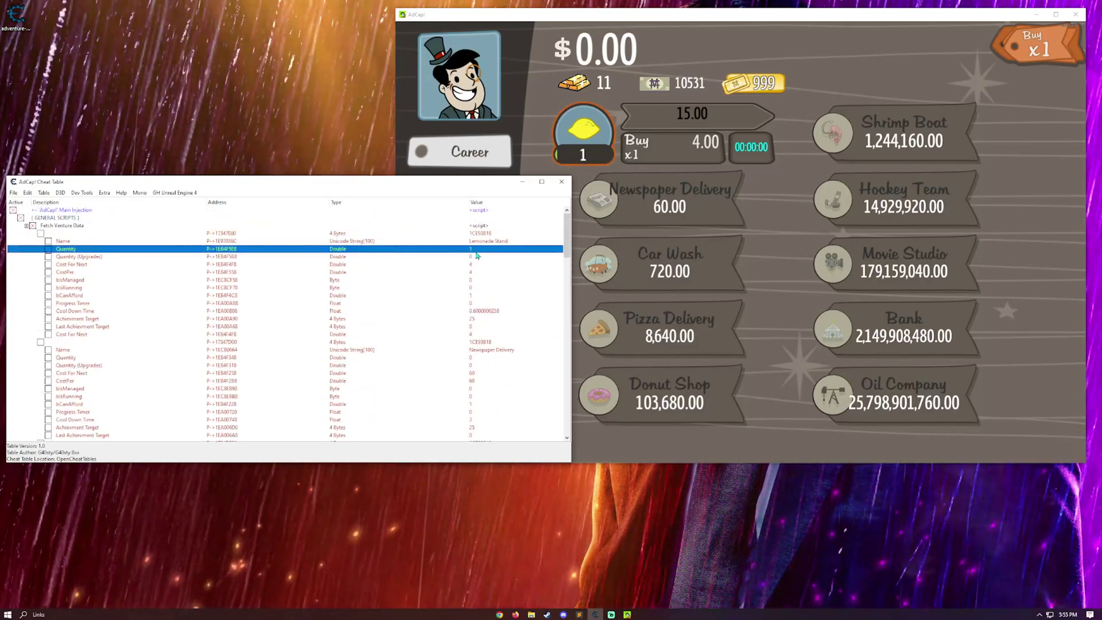
pyautogui.click(408, 264)
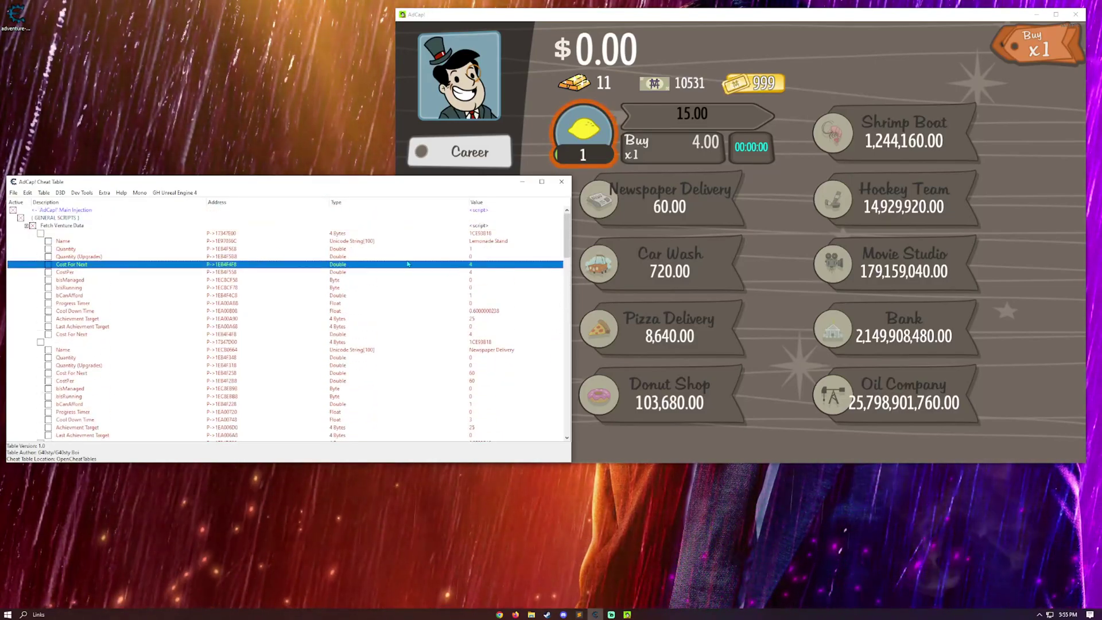
pyautogui.click(56, 228)
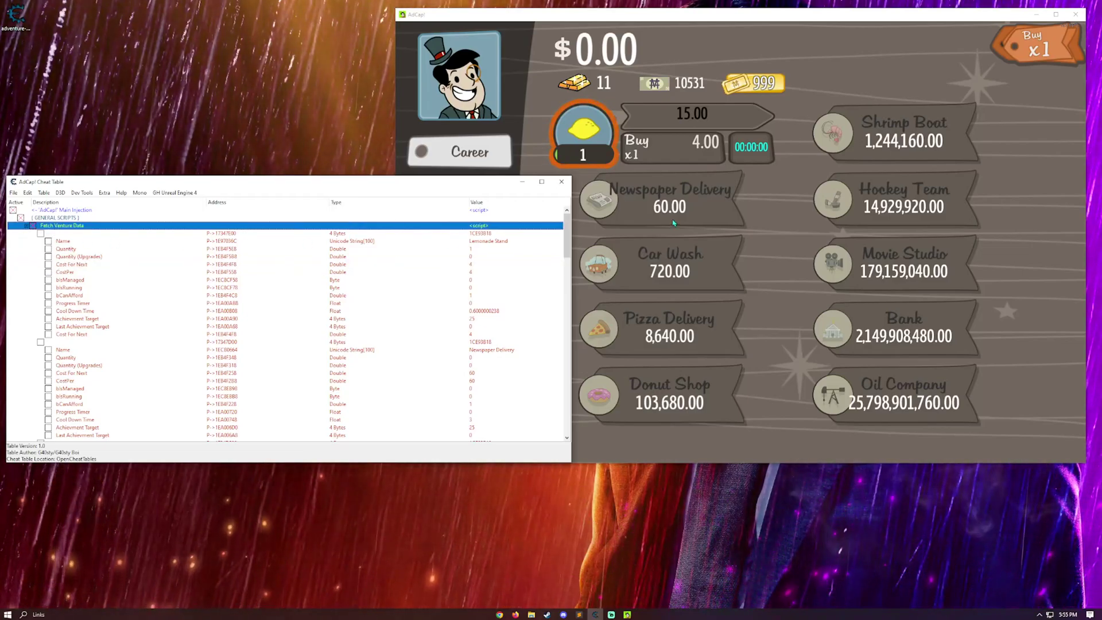
pyautogui.click(469, 249)
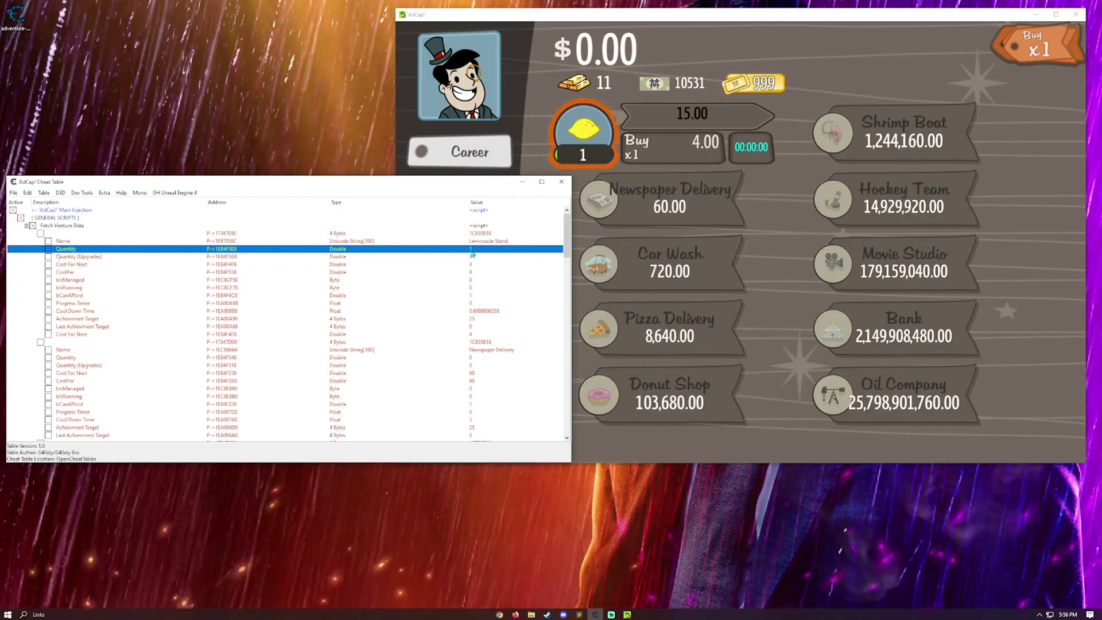
pyautogui.click(472, 264)
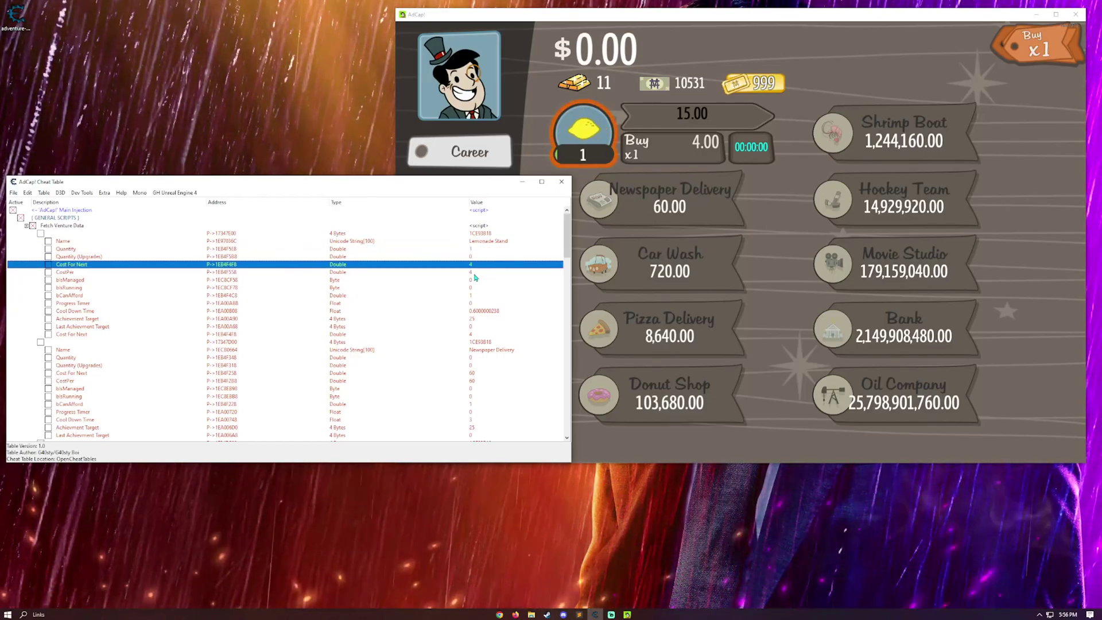
# Step: Set the Lemonade Stand's CostPer value to 0.000001
pyautogui.doubleClick(472, 272)
pyautogui.write('0.')
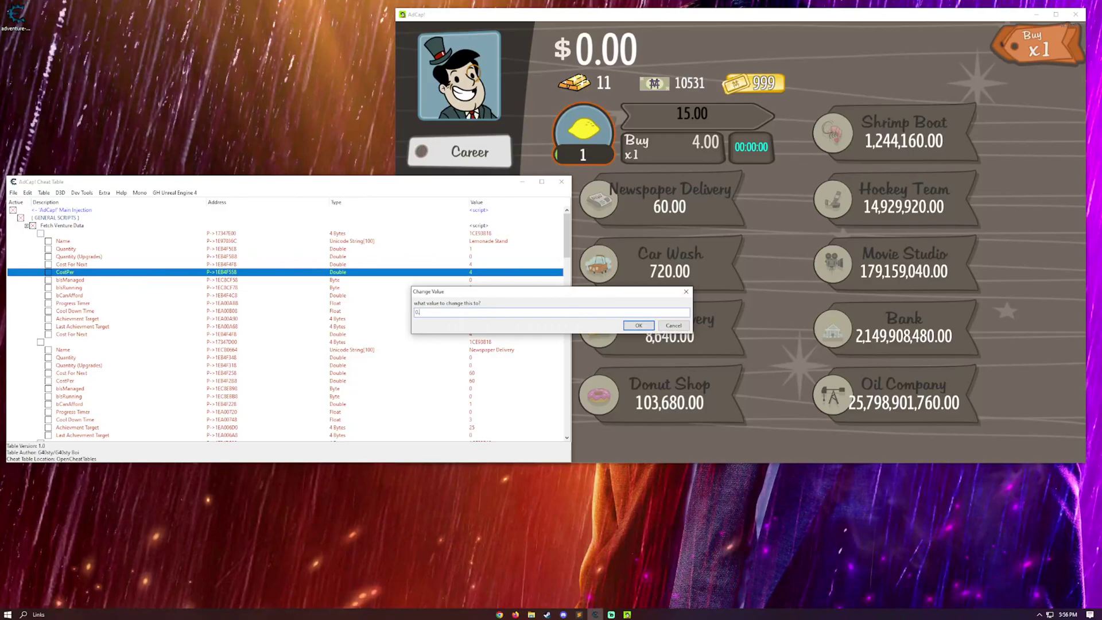
pyautogui.write('000001')
pyautogui.press('Return')
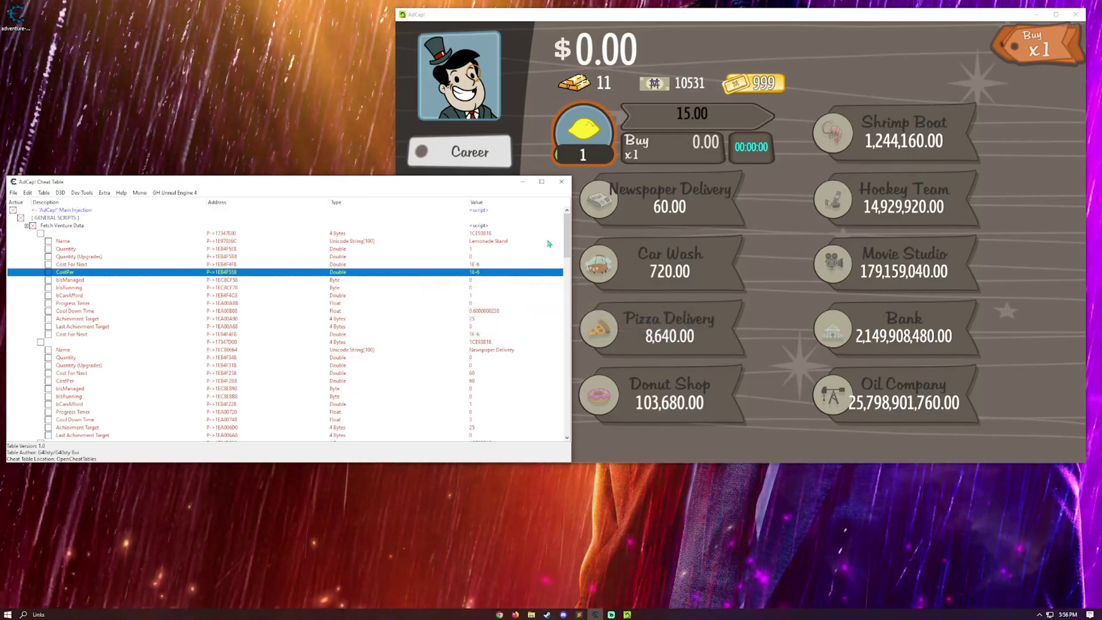
# Step: Set the Lemonade Stand's CostPer value to 0.001
pyautogui.doubleClick(475, 274)
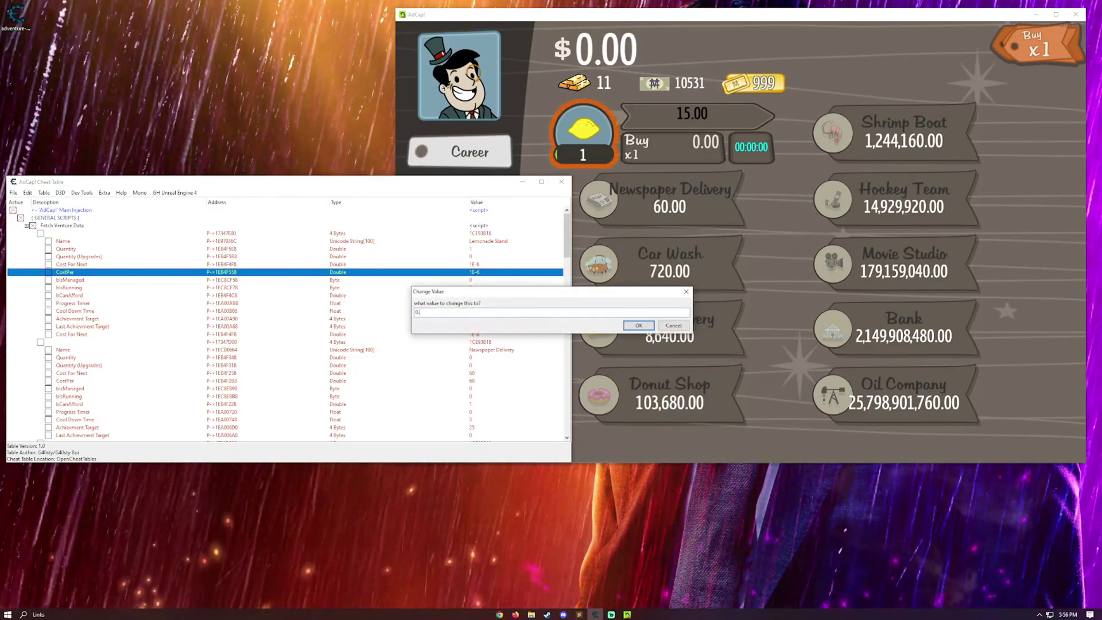
pyautogui.write('0.001')
pyautogui.press('Return')
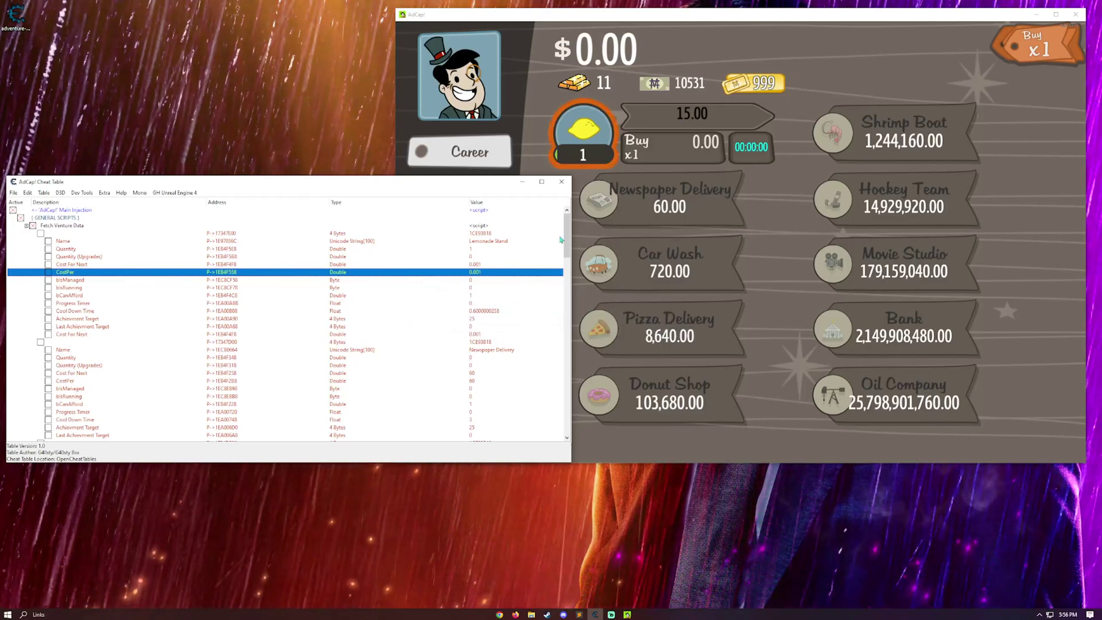
# Step: Buy Lemonade Stands one at a time in the game until 16 are owned
pyautogui.click(689, 153)
pyautogui.click(679, 150)
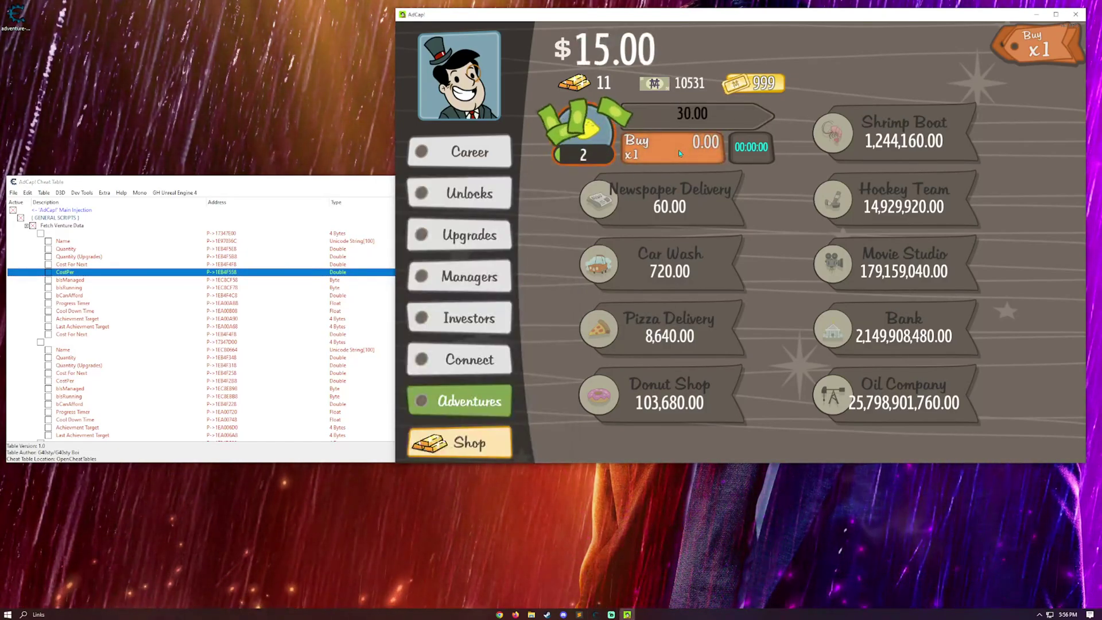
pyautogui.click(668, 153)
pyautogui.click(667, 154)
pyautogui.click(667, 154)
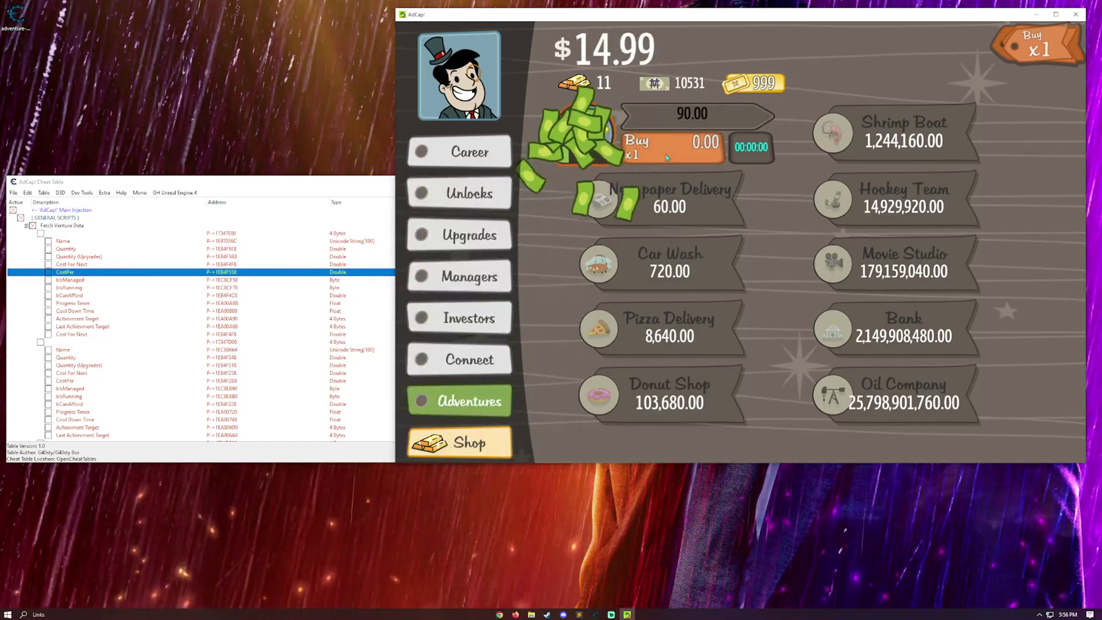
pyautogui.click(666, 155)
pyautogui.click(664, 156)
pyautogui.click(662, 157)
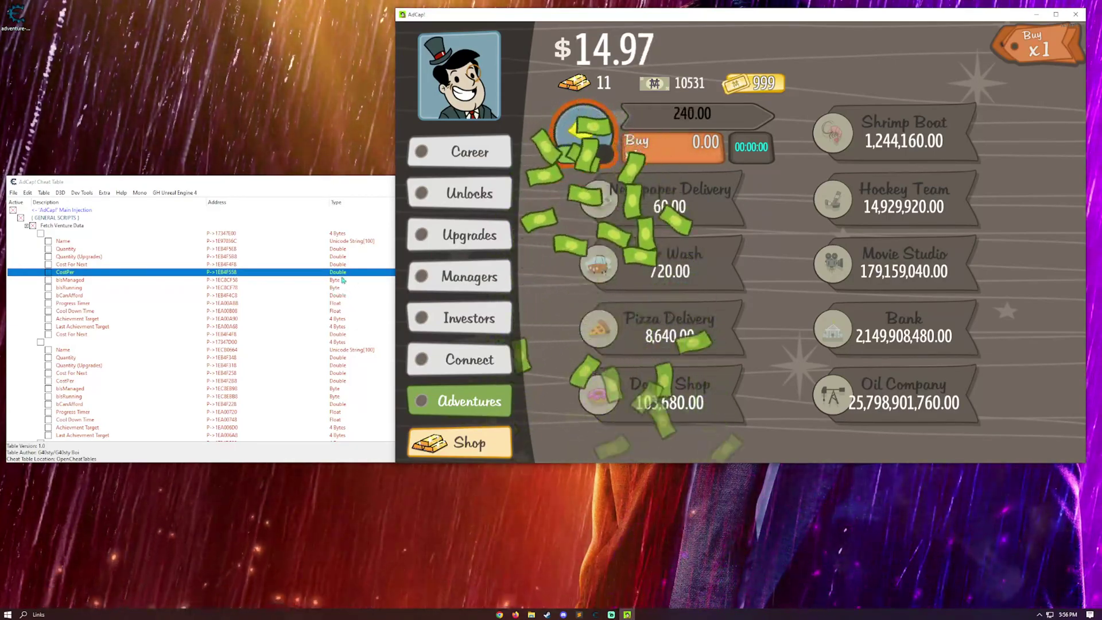
# Step: Set the Lemonade Stand's Quantity value to 100 in the cheat table and buy one more stand in the game
pyautogui.hotkey('alt', 'Tab')
pyautogui.doubleClick(473, 251)
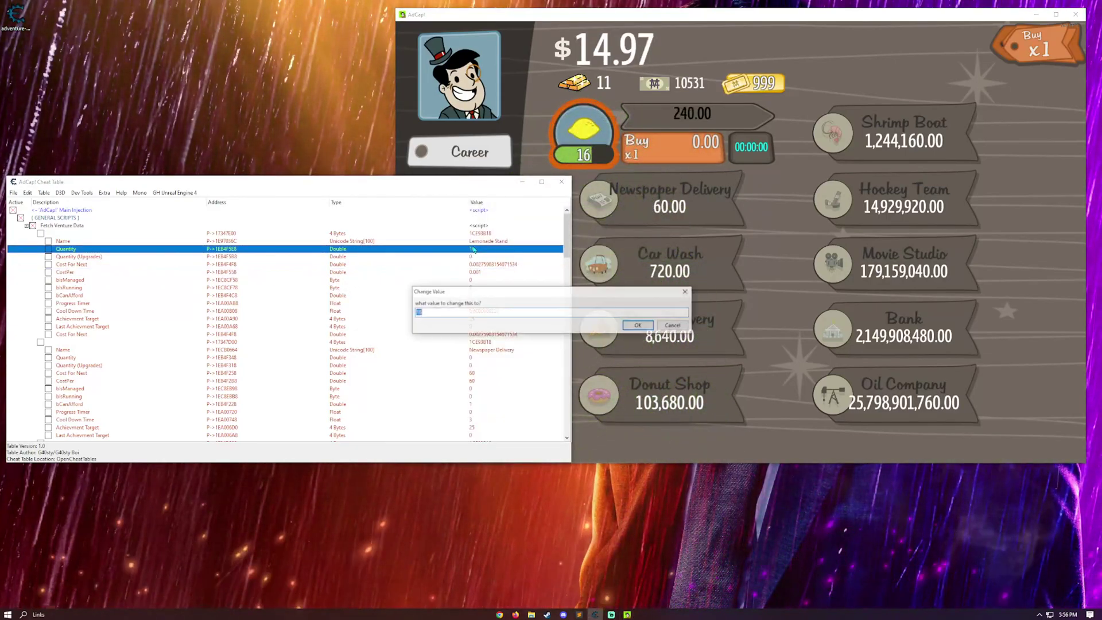
pyautogui.press('Return')
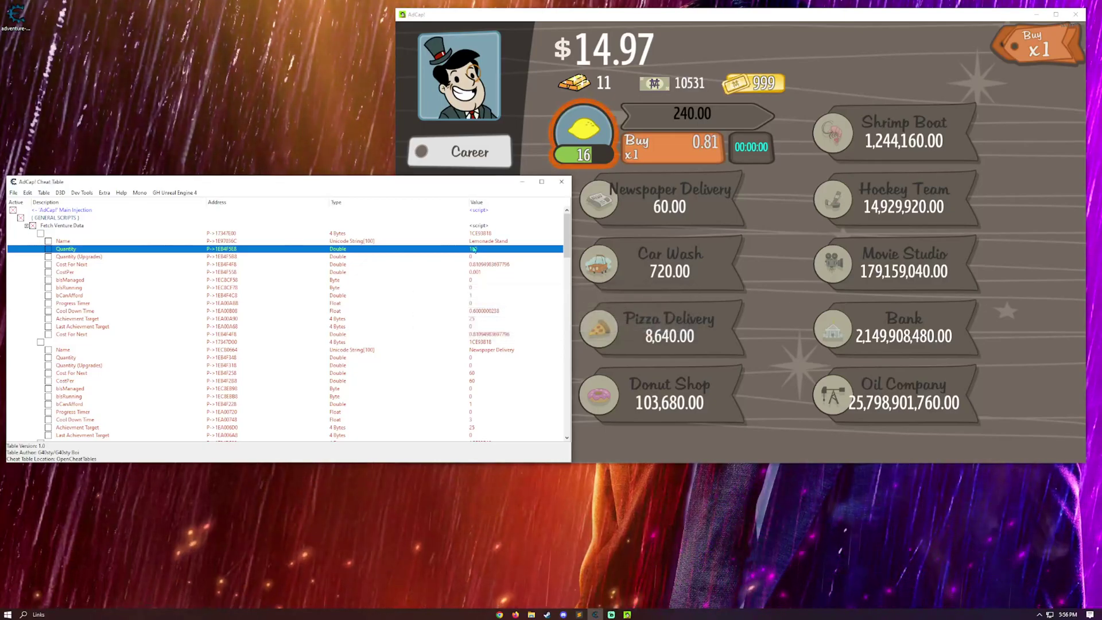
pyautogui.click(662, 163)
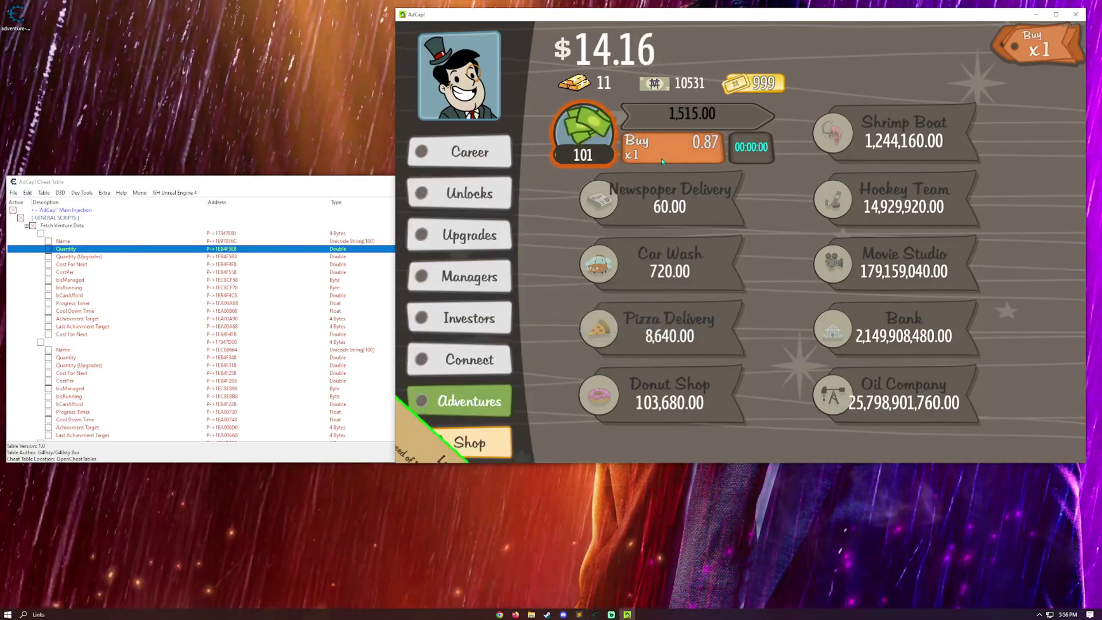
# Step: Set the Lemonade Stand's Quantity value to 1000 in the cheat table and return to the game
pyautogui.click(388, 242)
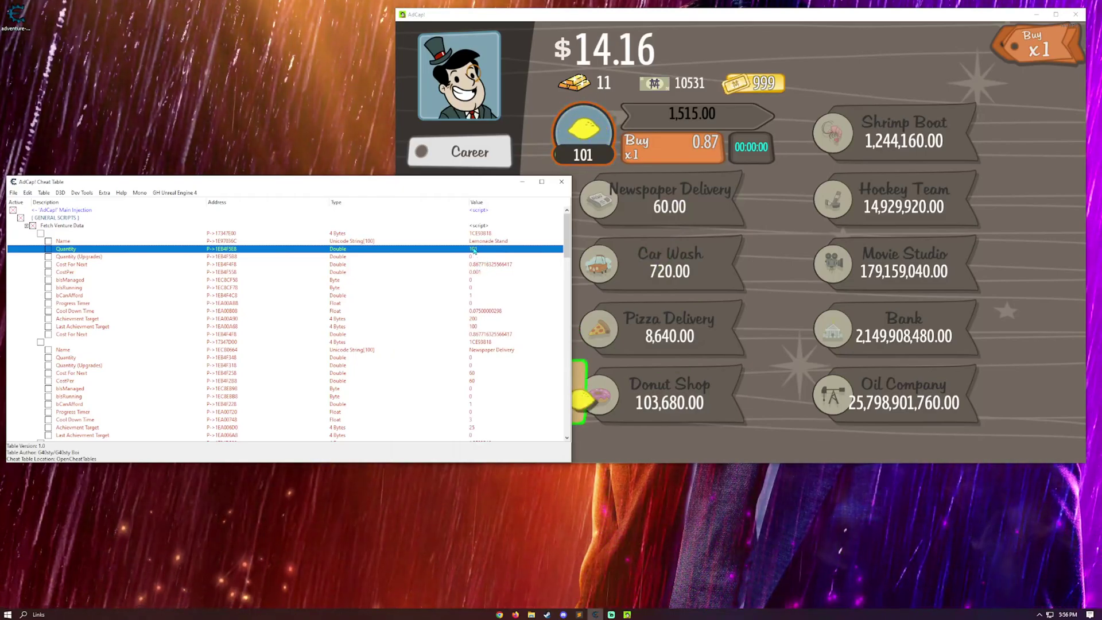
pyautogui.doubleClick(474, 249)
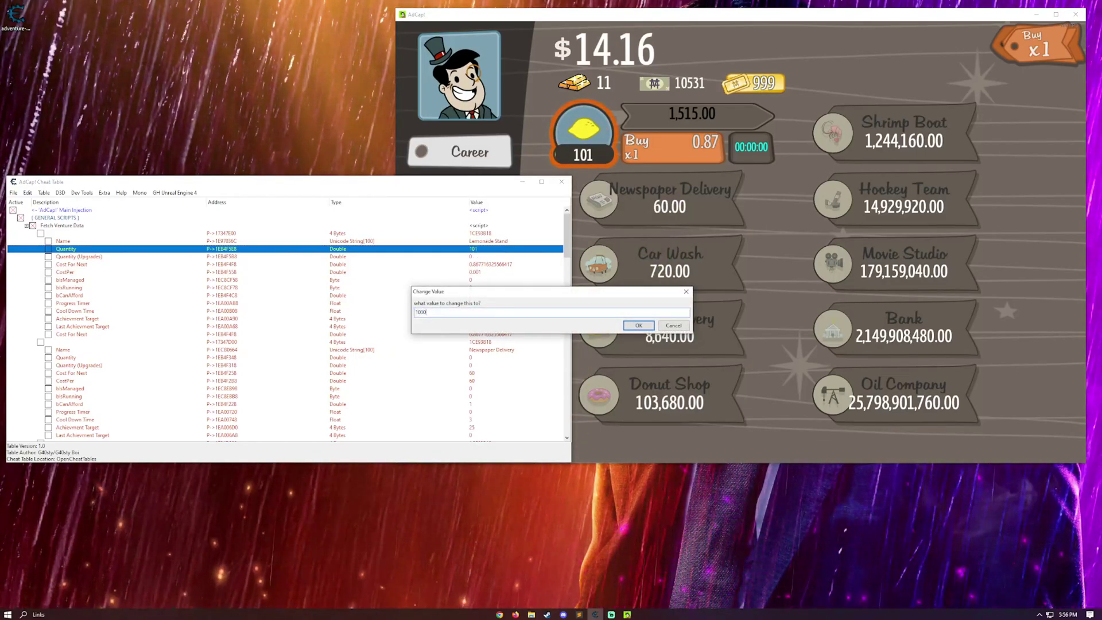
pyautogui.press('Return')
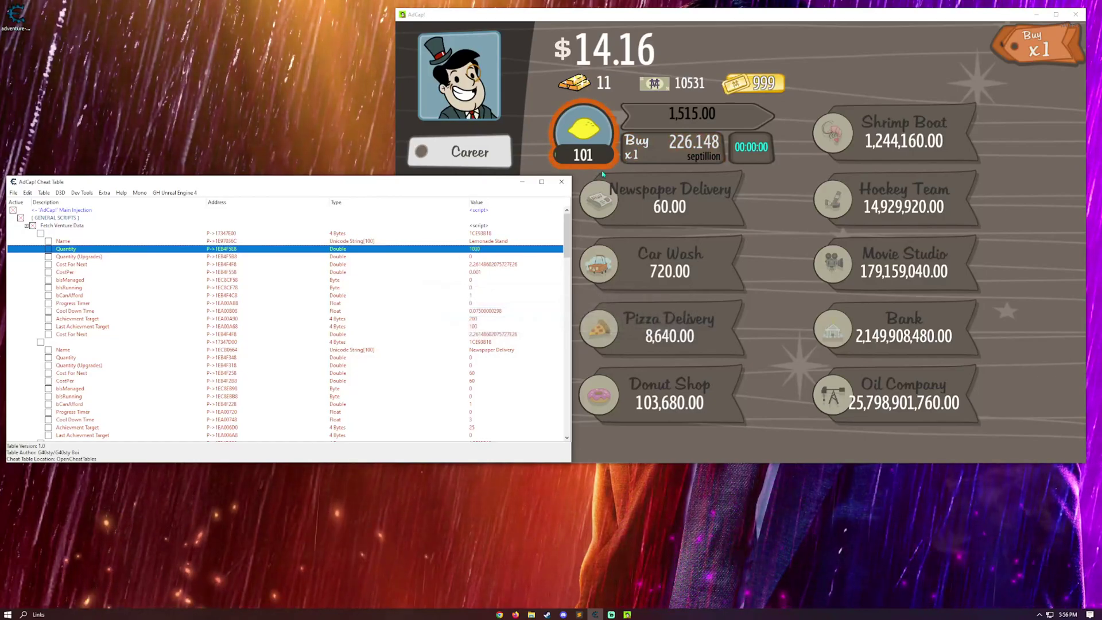
pyautogui.click(659, 195)
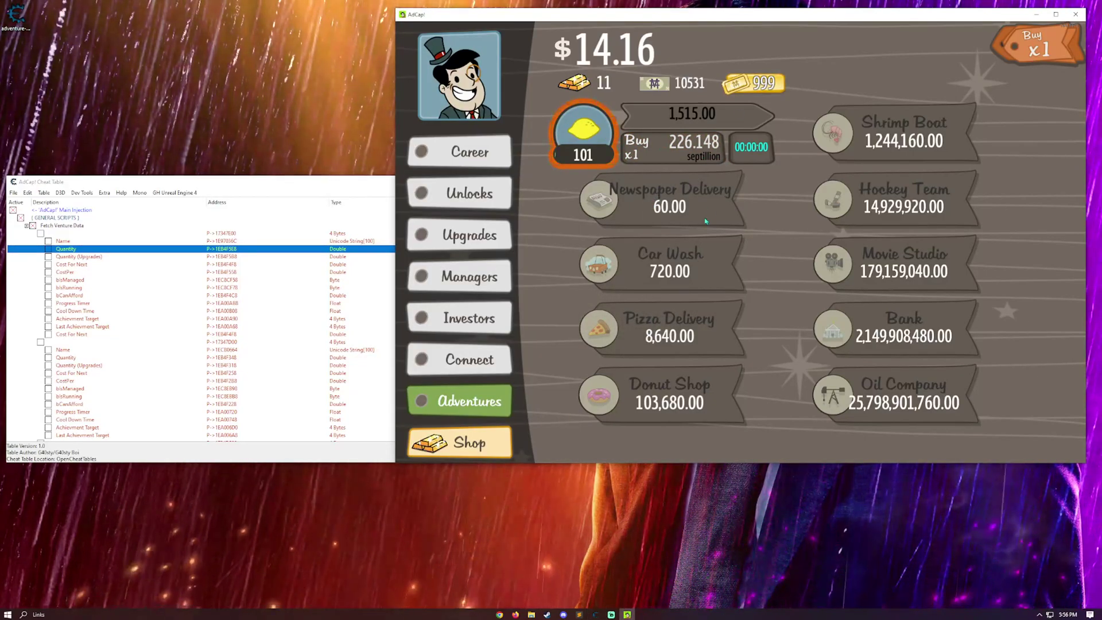
# Step: Deactivate Fetch Venture Data, collapse the General Scripts group, and expand the Item Helper Scripts group
pyautogui.click(75, 250)
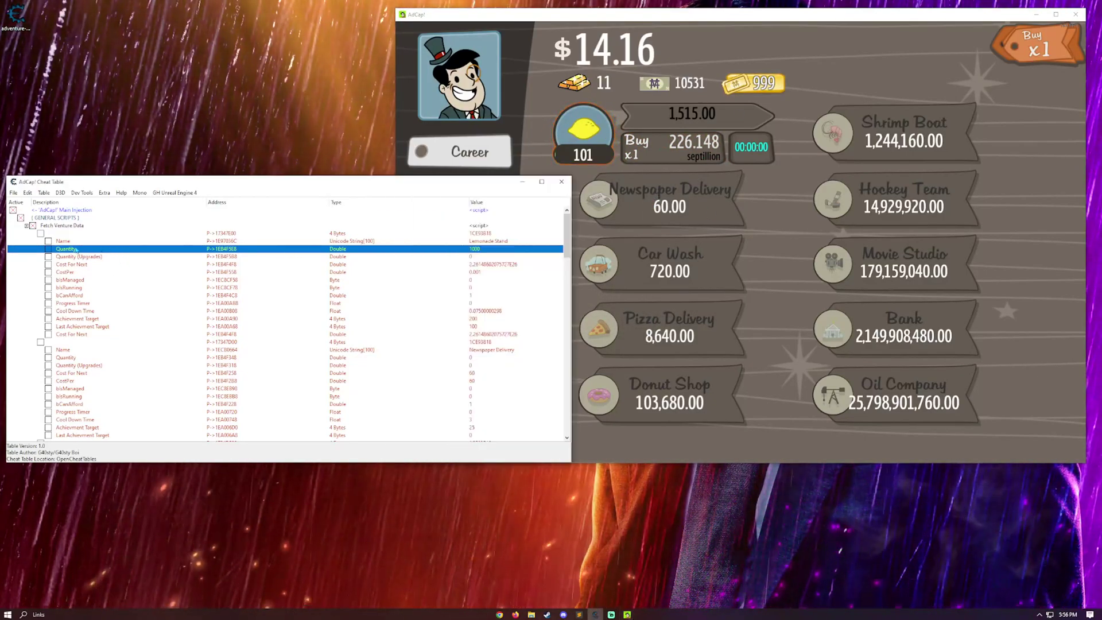
pyautogui.click(28, 226)
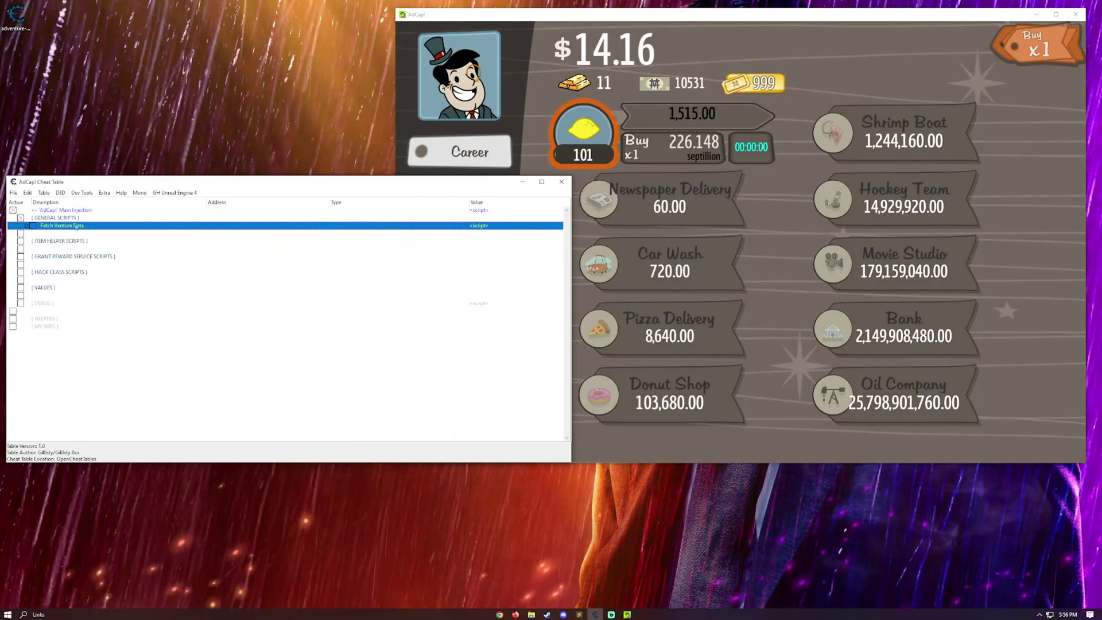
pyautogui.click(23, 227)
pyautogui.click(61, 233)
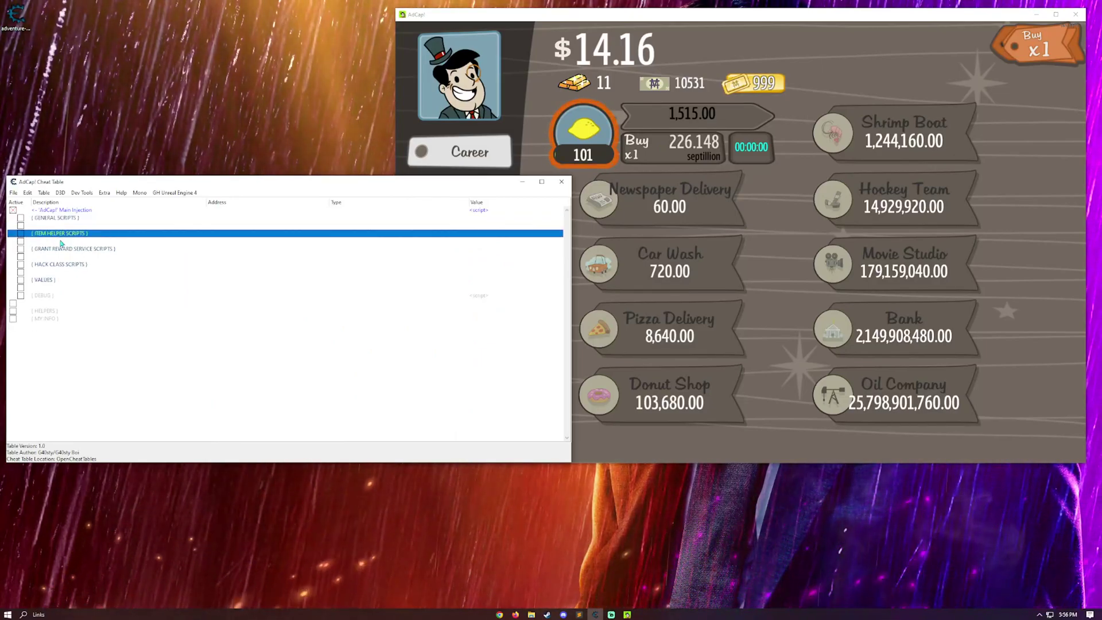
pyautogui.click(21, 234)
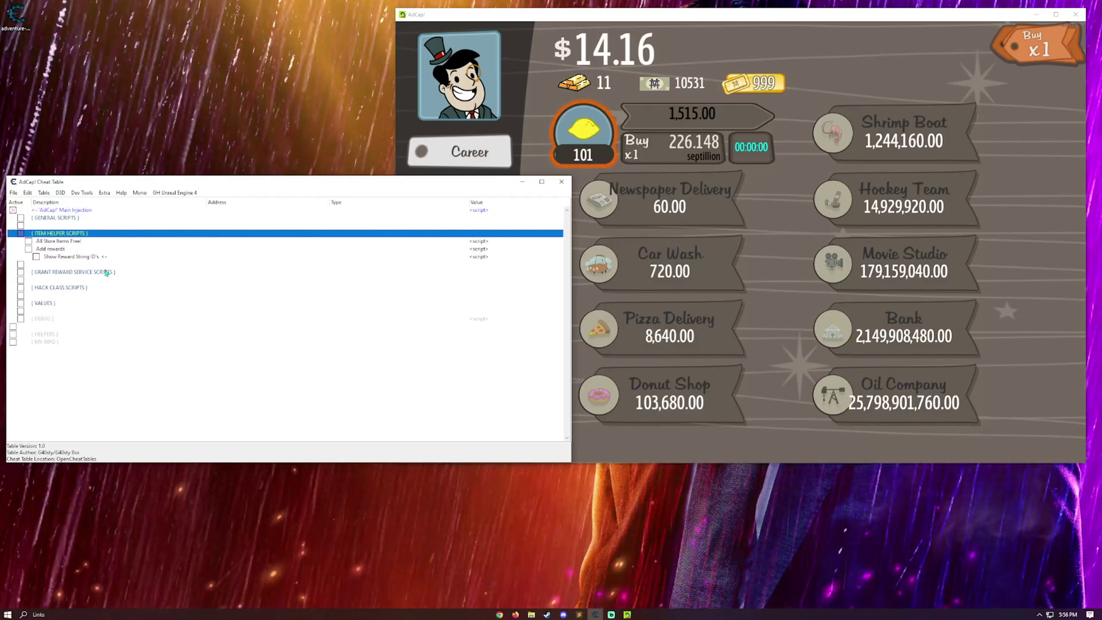
# Step: Check the regular suit prices in the game's shop before activating the All Store Items Free! script
pyautogui.click(58, 243)
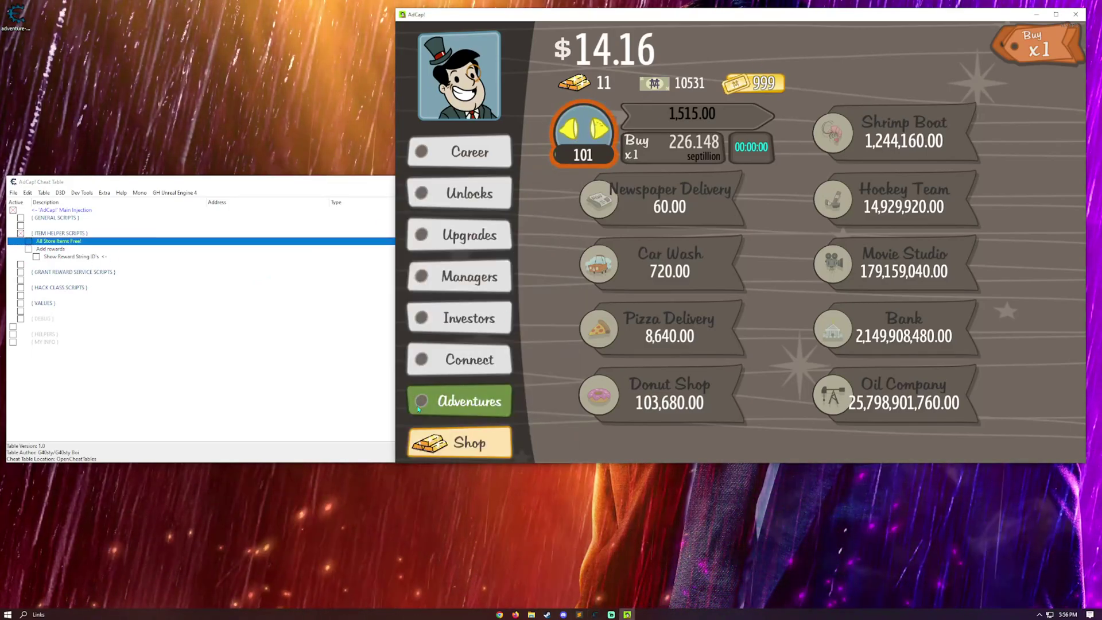
pyautogui.click(487, 445)
pyautogui.scroll(-5, 664, 373)
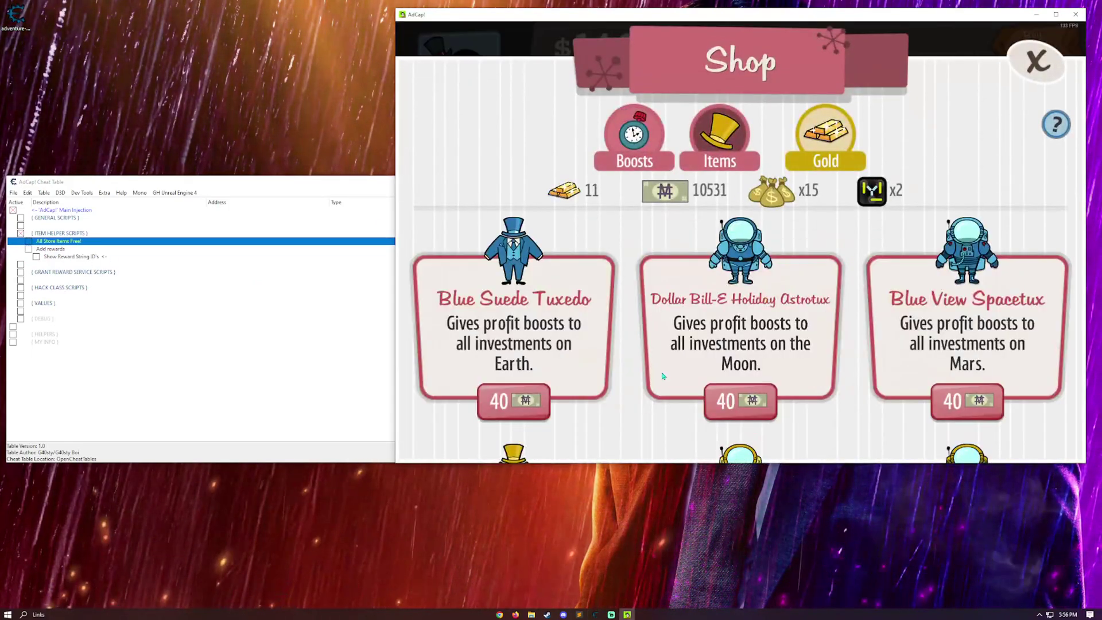
pyautogui.scroll(-3, 634, 268)
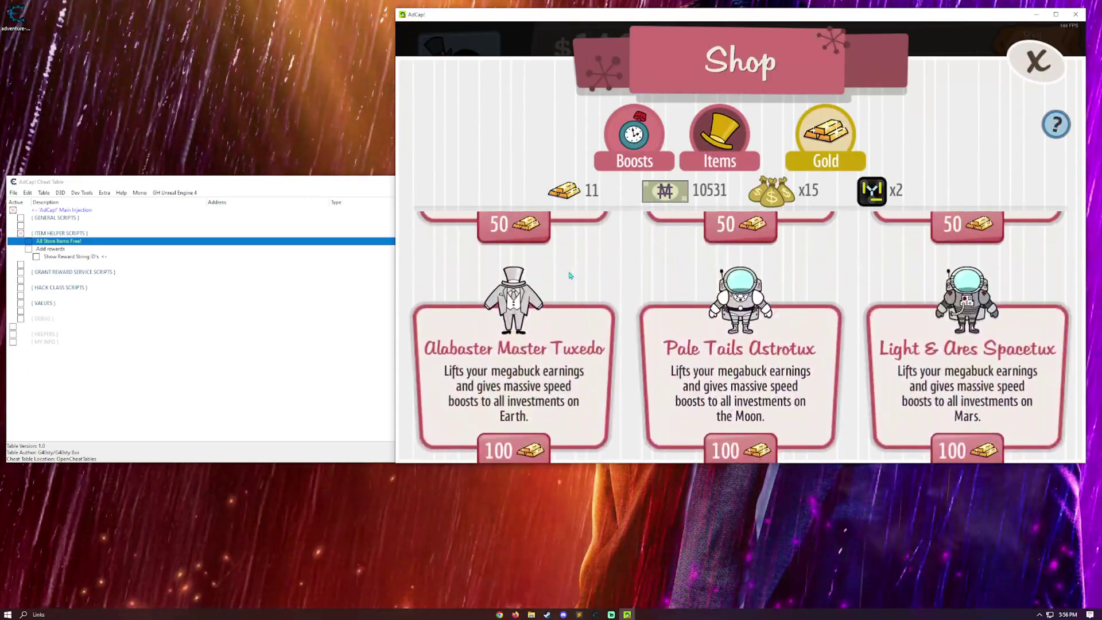
pyautogui.click(505, 253)
pyautogui.click(970, 38)
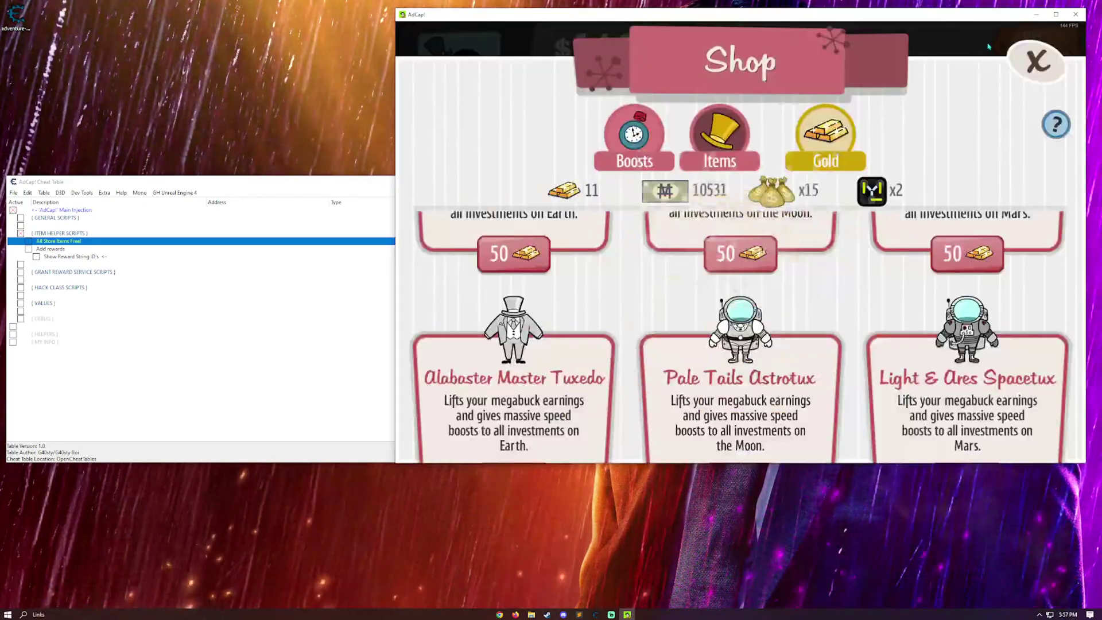
pyautogui.click(1036, 60)
# Step: Activate the All Store Items Free! script and review the boosts and gold packs in the game's shop
pyautogui.click(51, 248)
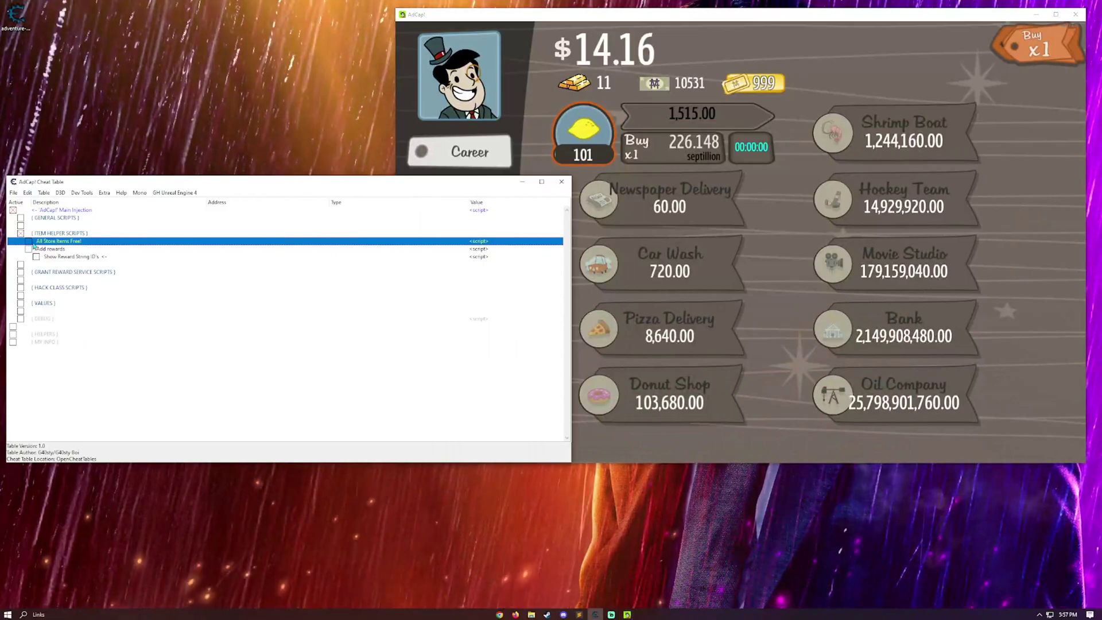
pyautogui.click(736, 143)
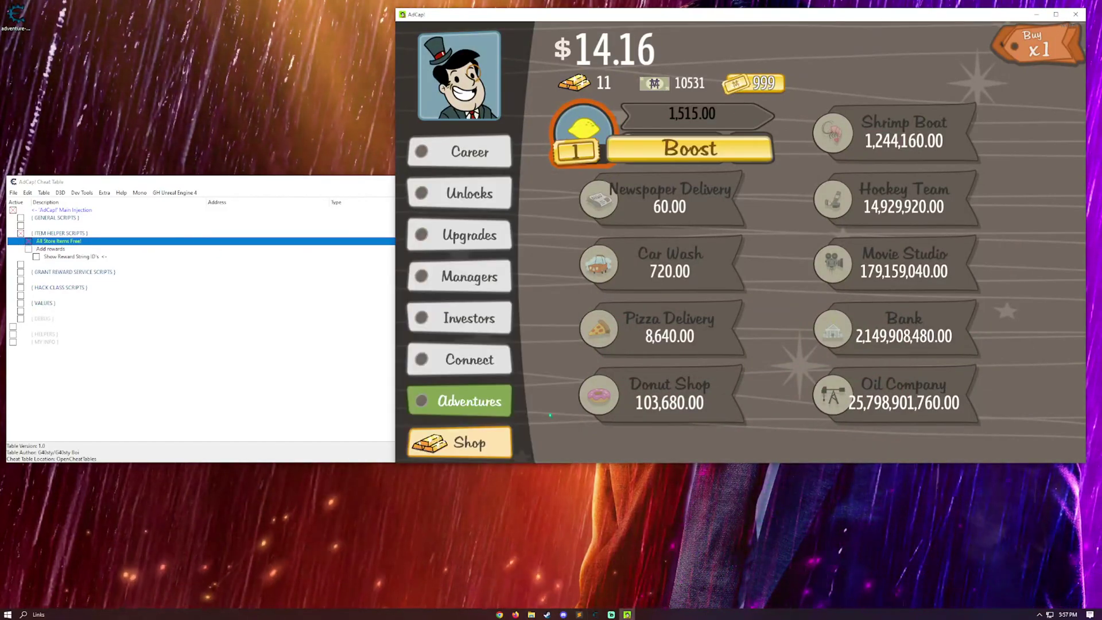
pyautogui.click(467, 443)
pyautogui.scroll(-5, 676, 436)
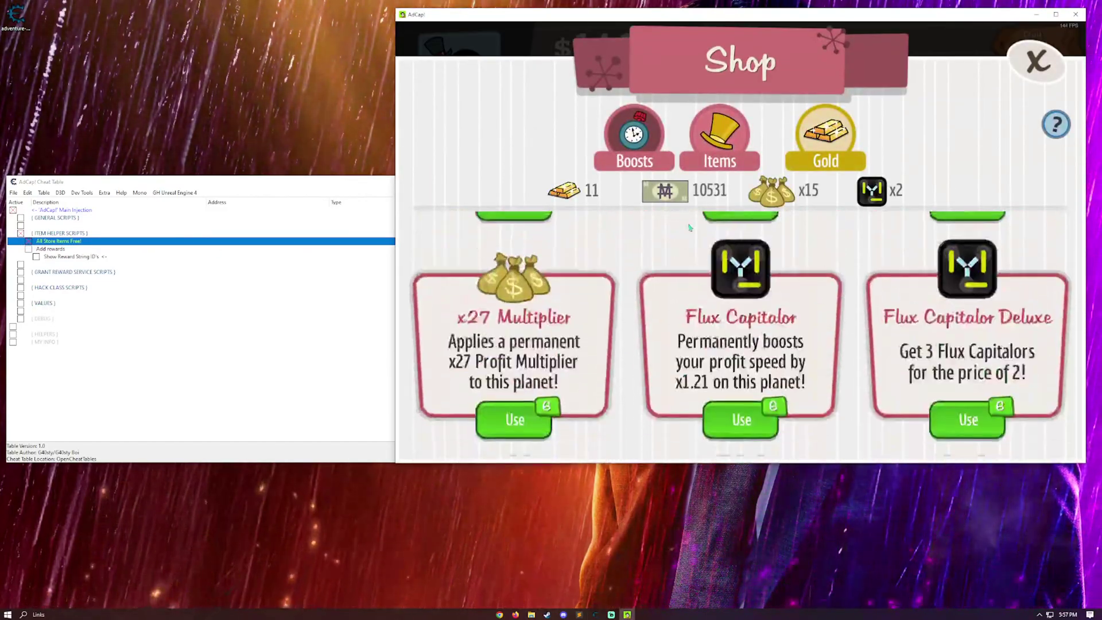
pyautogui.scroll(3, 675, 436)
pyautogui.scroll(3, 676, 437)
pyautogui.click(810, 136)
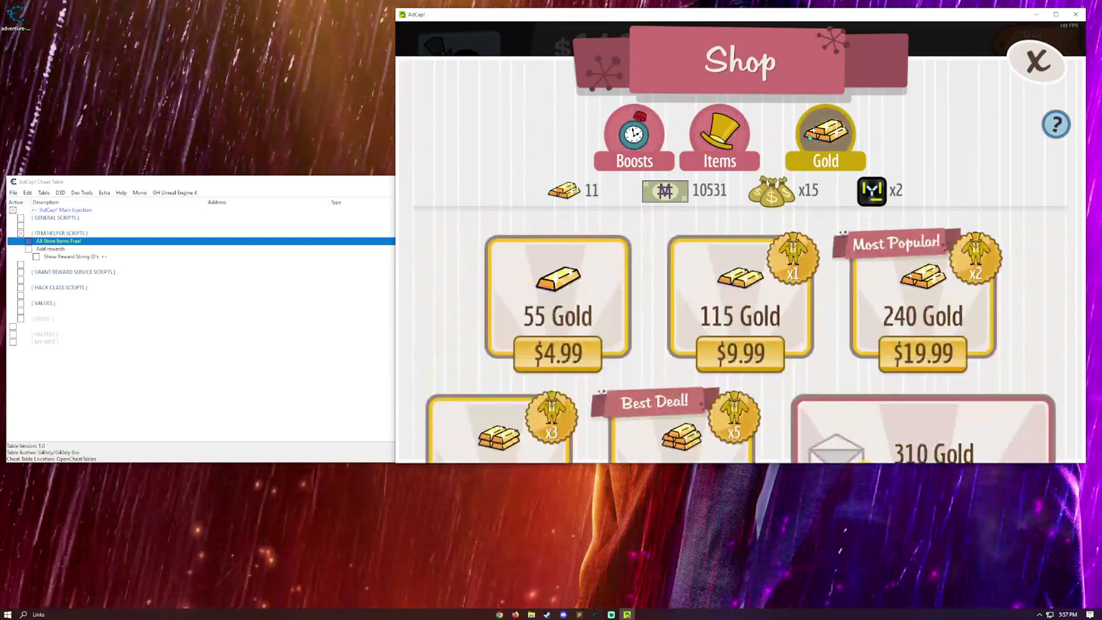
# Step: Buy the Alabaster Master Tuxedo in the shop for 0 gold and accept the reward
pyautogui.scroll(-6, 737, 256)
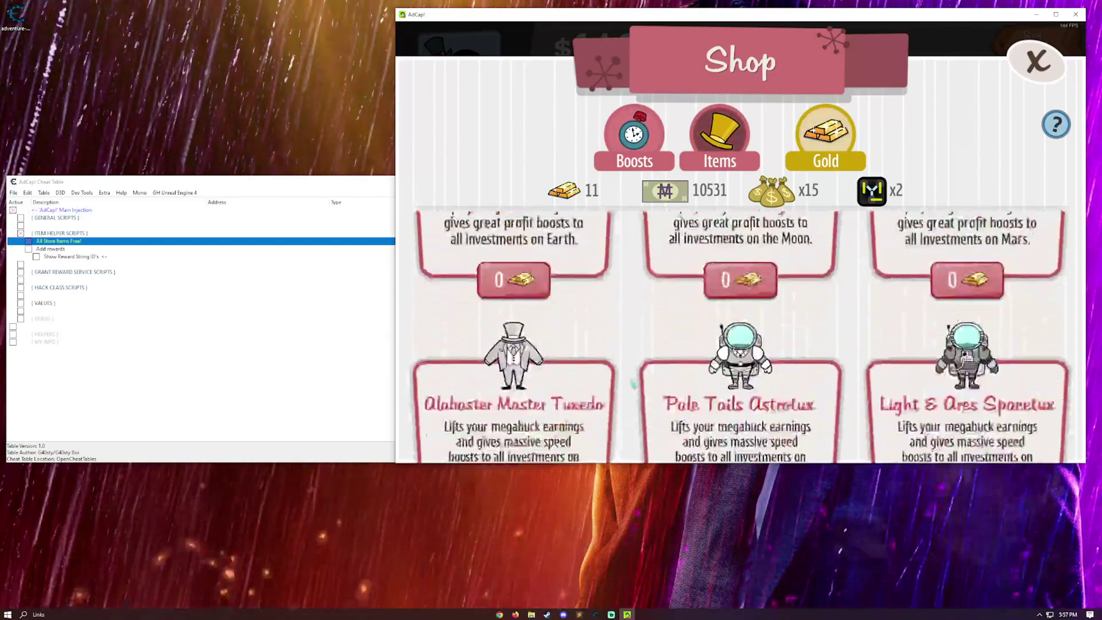
pyautogui.scroll(2, 639, 185)
pyautogui.scroll(-2, 639, 185)
pyautogui.click(512, 292)
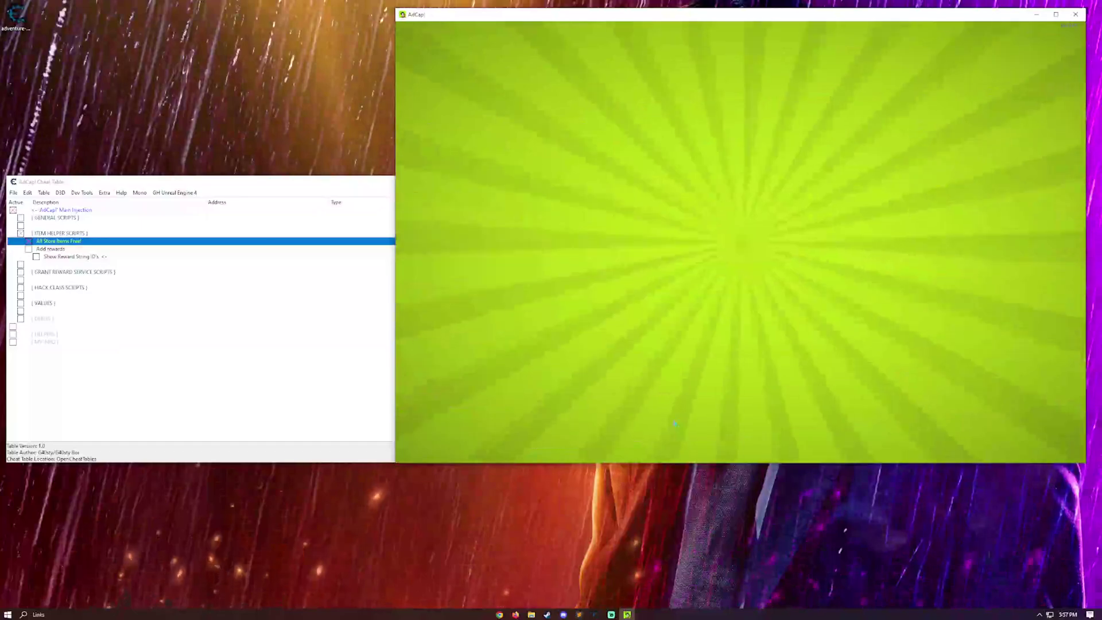
pyautogui.click(677, 428)
pyautogui.click(677, 426)
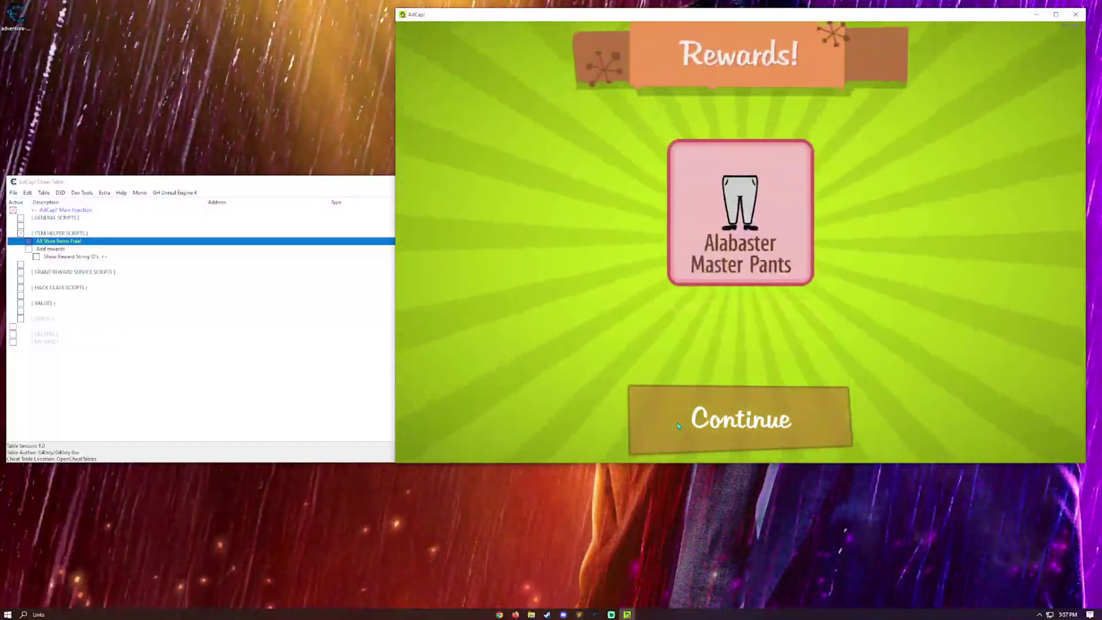
pyautogui.click(676, 426)
# Step: Deactivate the All Store Items Free! script and reopen the shop to check the suit prices
pyautogui.scroll(-2, 594, 386)
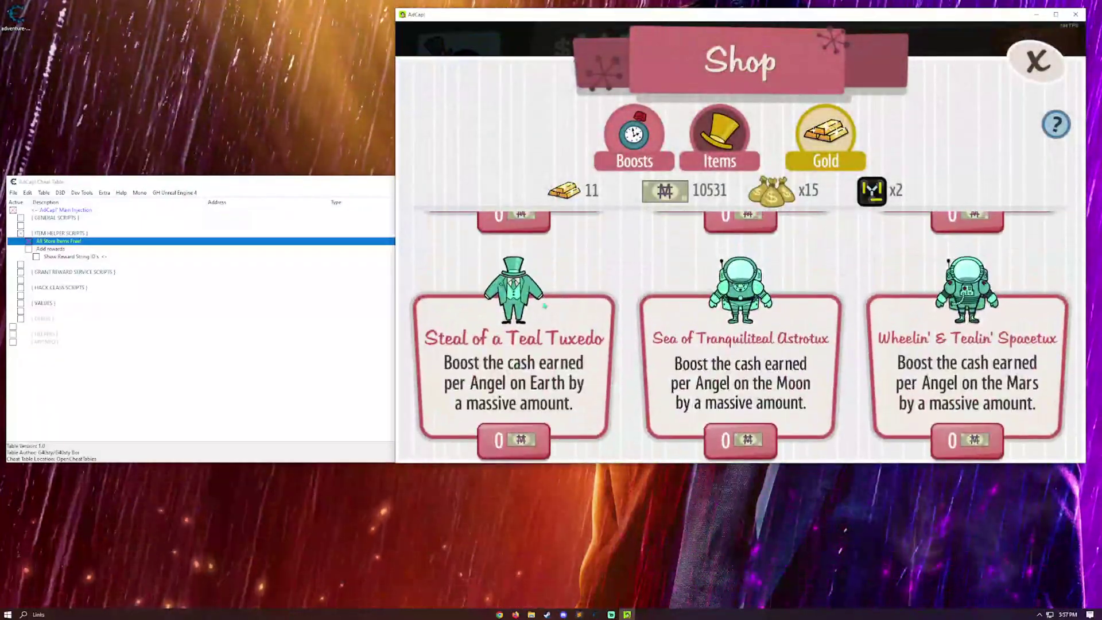
pyautogui.click(30, 247)
pyautogui.click(1038, 60)
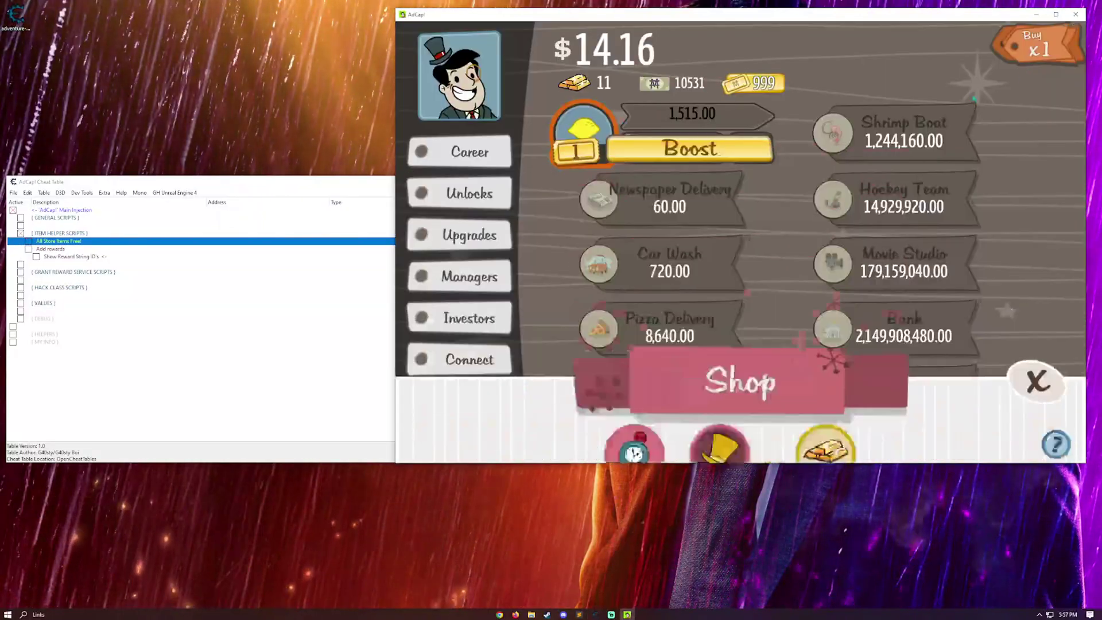
pyautogui.click(451, 442)
pyautogui.scroll(-6, 732, 194)
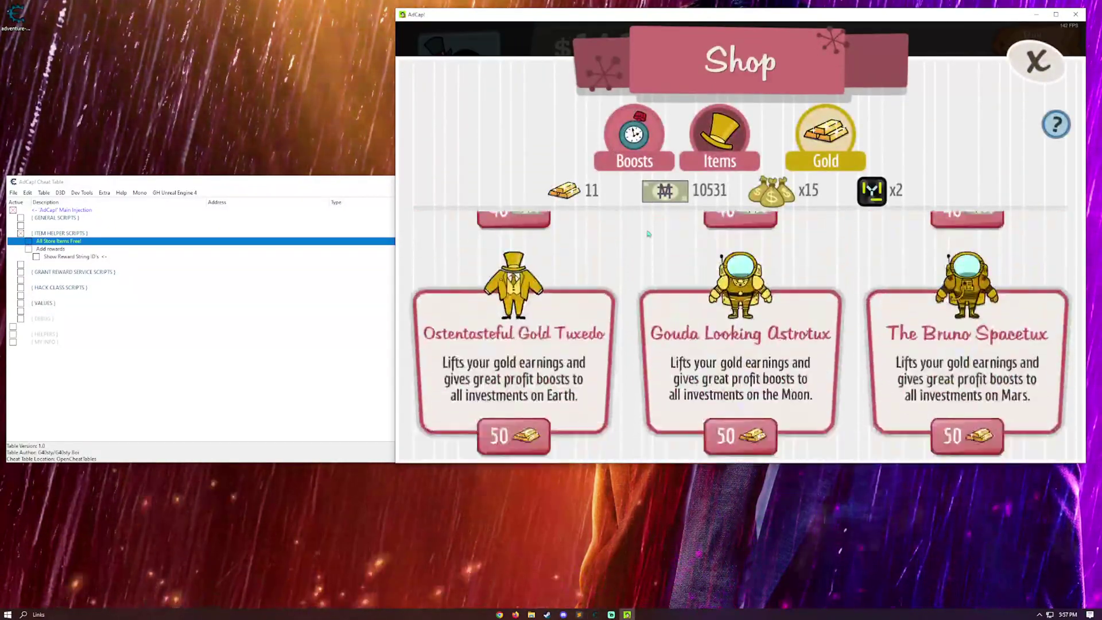
pyautogui.press('Escape')
# Step: Run the Show Reward String ID's script under Add rewards to open the list of reward types
pyautogui.click(39, 424)
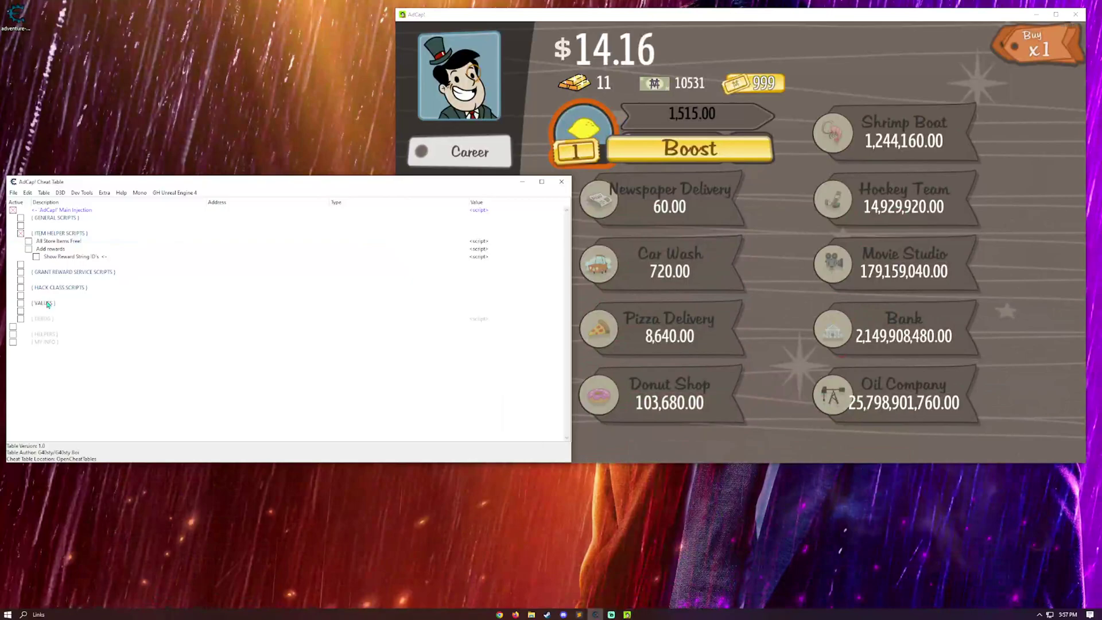
pyautogui.click(62, 251)
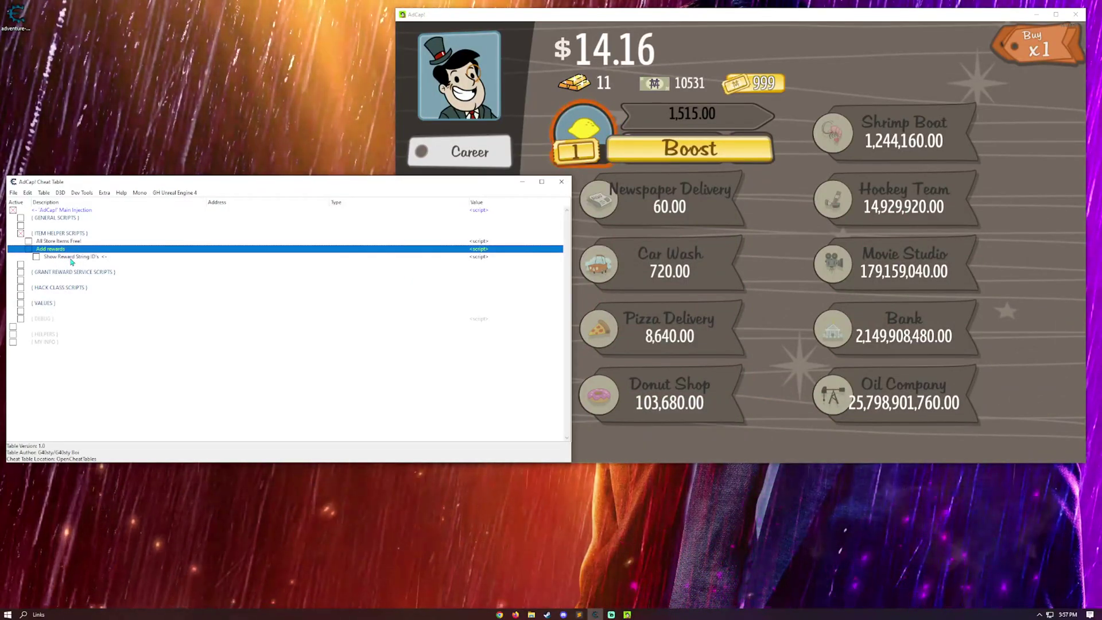
pyautogui.click(71, 258)
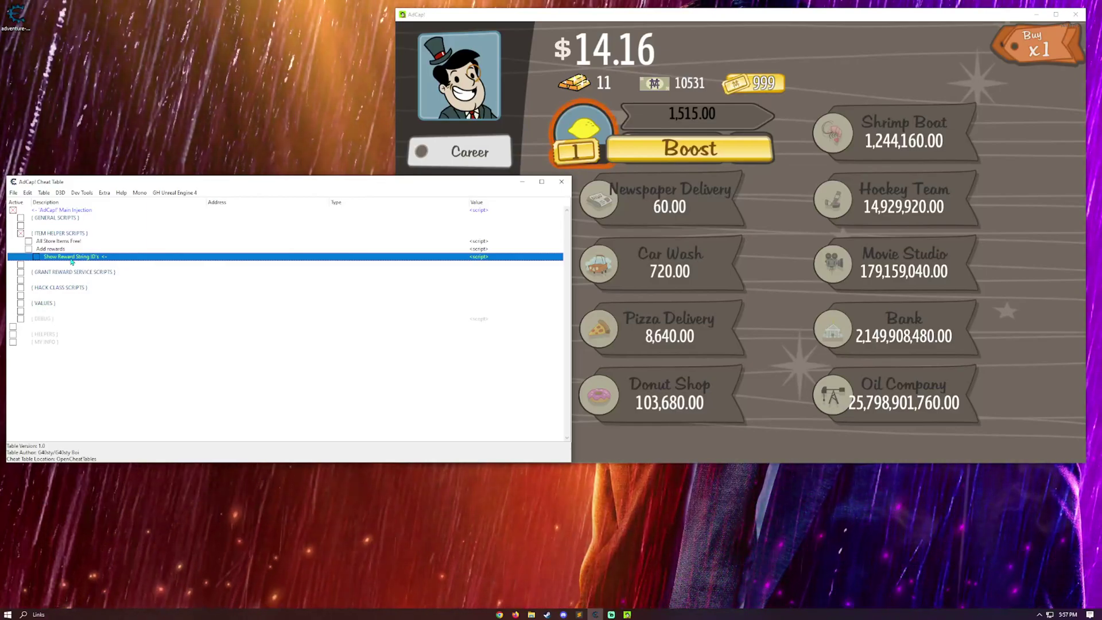
pyautogui.click(38, 259)
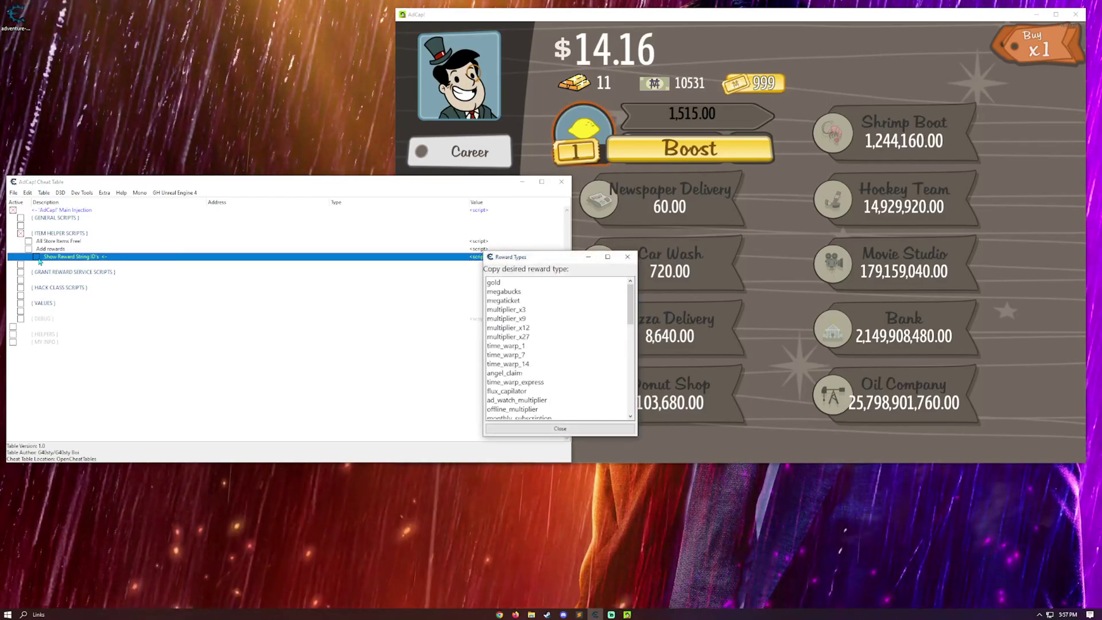
# Step: Enlarge the Reward Types window to show more reward strings and place it beside the cheat table
pyautogui.moveTo(532, 262); pyautogui.dragTo(682, 52)
pyautogui.moveTo(671, 228); pyautogui.dragTo(671, 522)
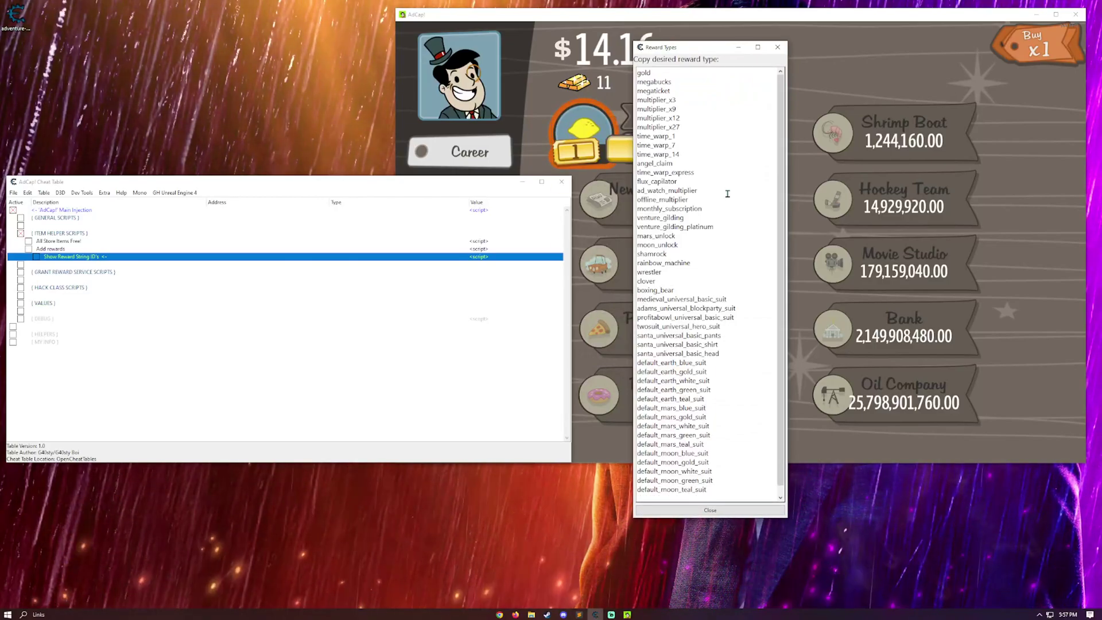
pyautogui.moveTo(746, 482); pyautogui.dragTo(605, 128)
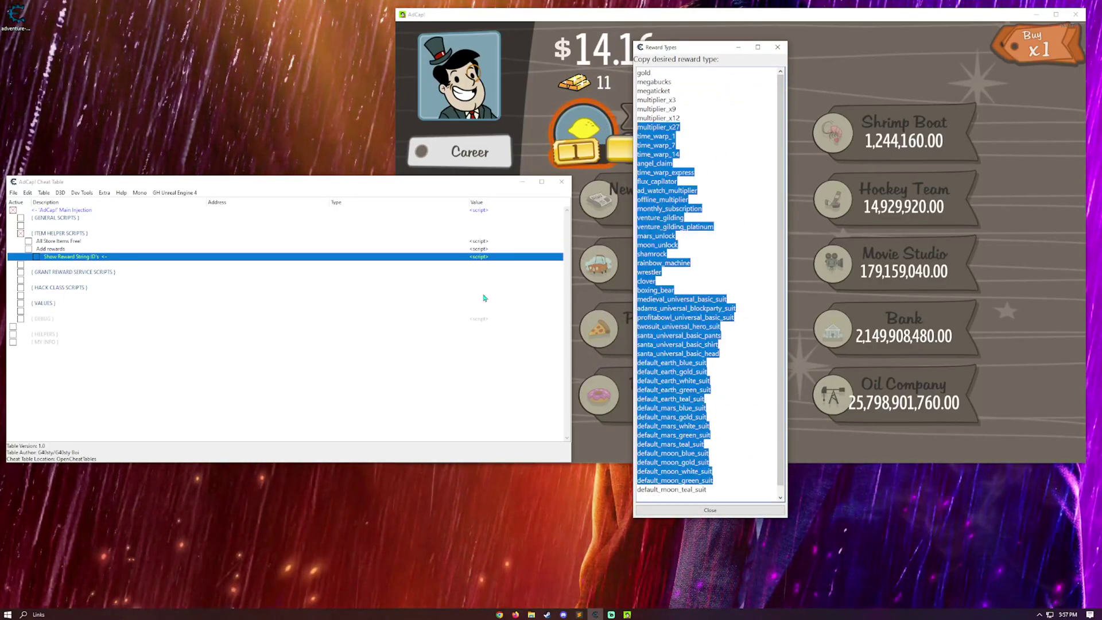
pyautogui.click(665, 254)
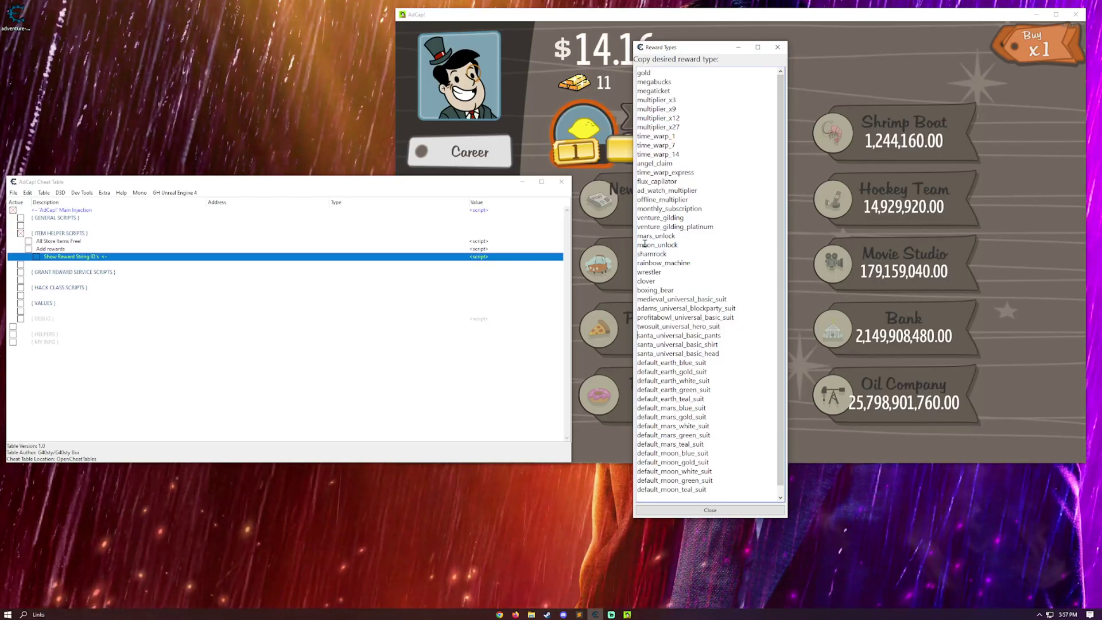
pyautogui.moveTo(656, 47); pyautogui.dragTo(726, 84)
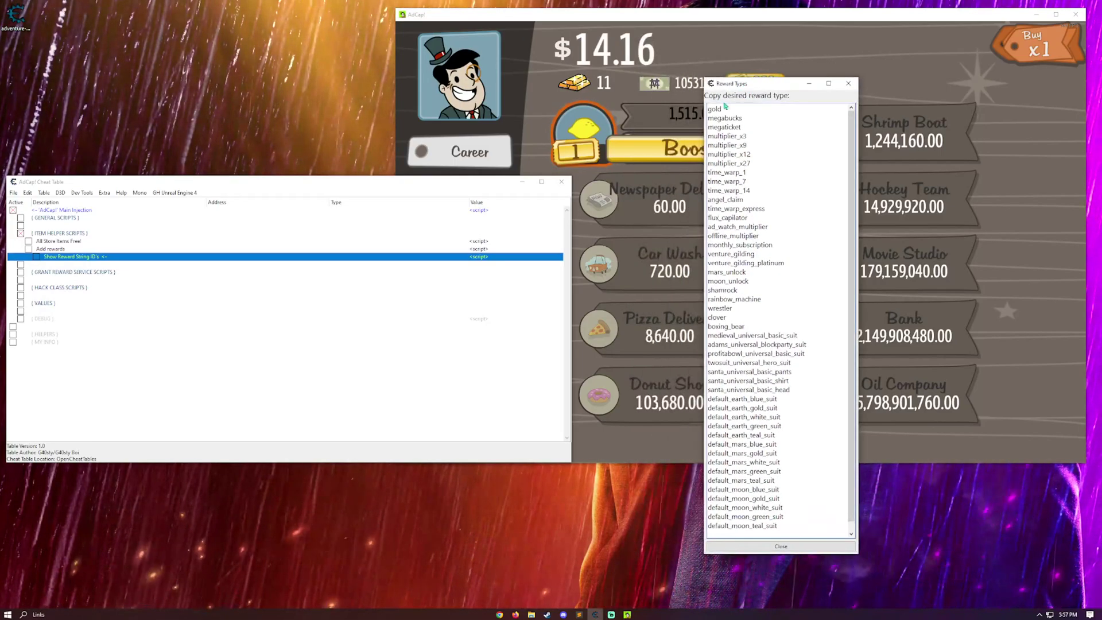
# Step: Run the Add rewards script with the reward string offline_multiplier, keeping the base reward amount
pyautogui.doubleClick(726, 236)
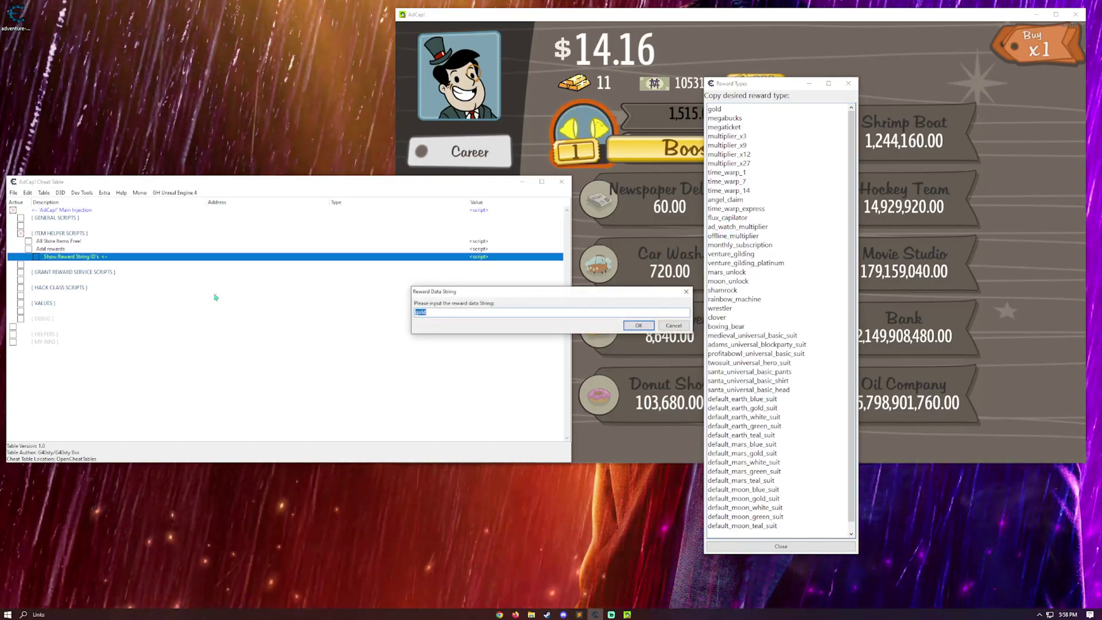
pyautogui.write('offline_multiplier')
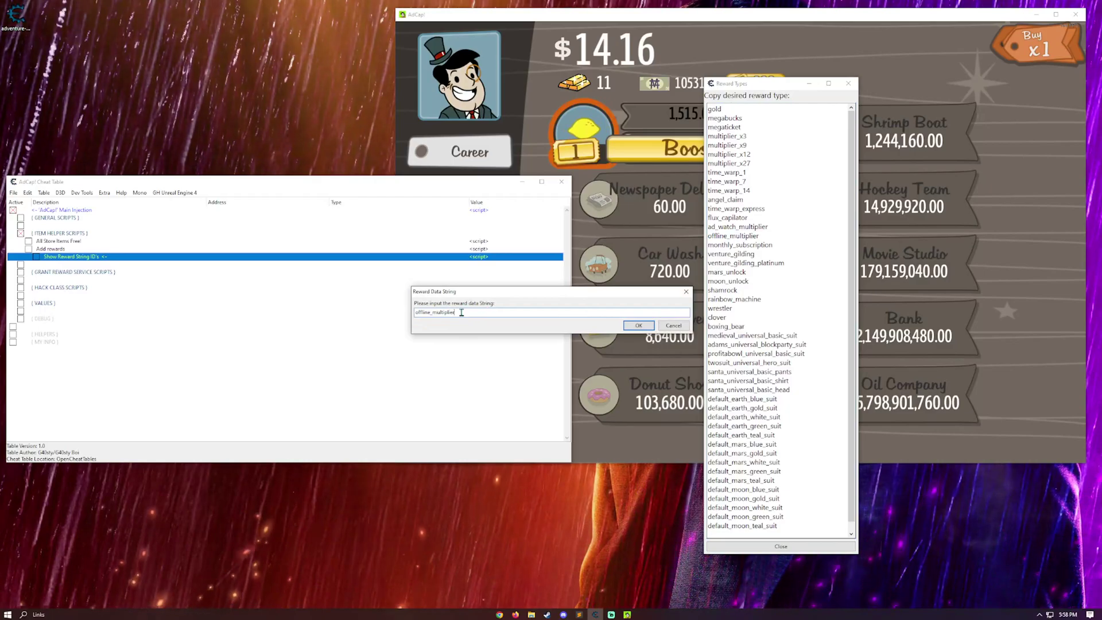
pyautogui.press('Return')
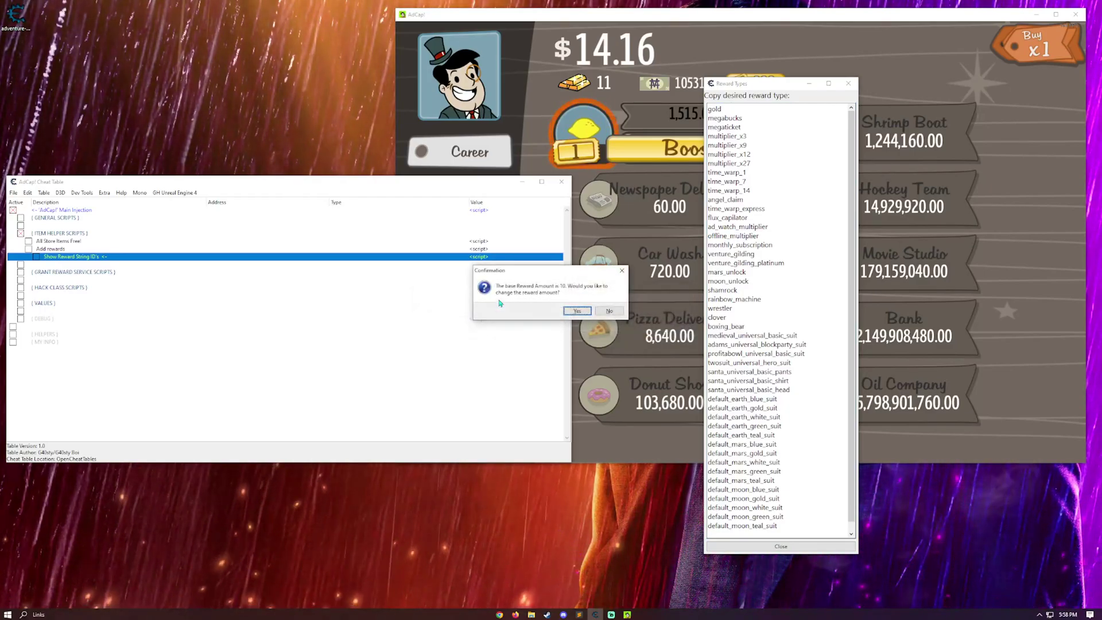
pyautogui.click(608, 311)
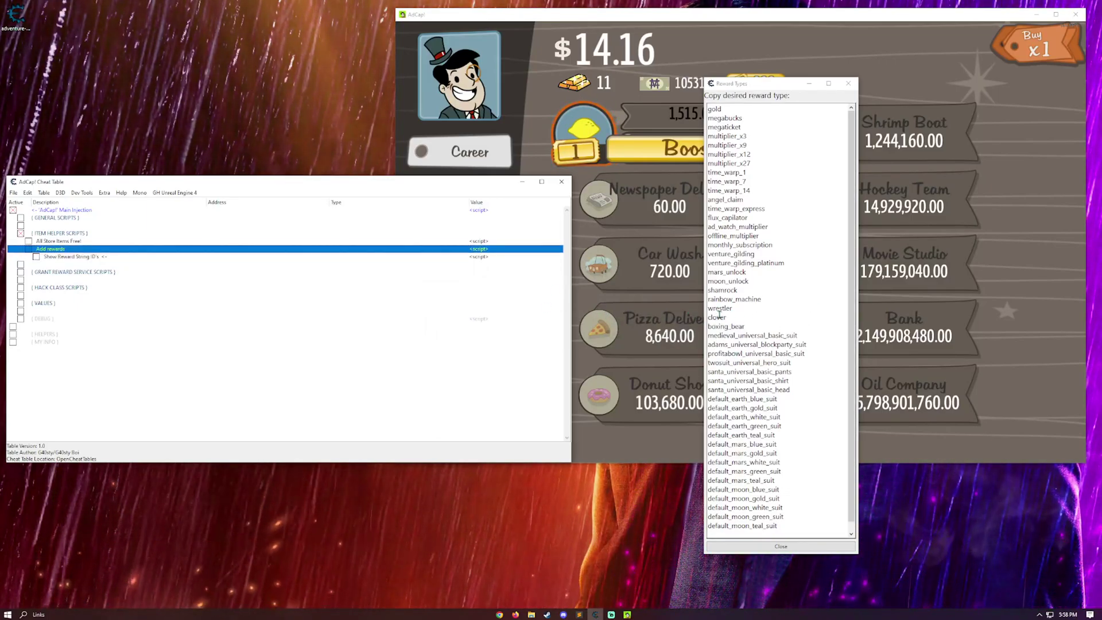
# Step: Run the Add rewards script with the reward string gold and change the reward amount to 999
pyautogui.doubleClick(715, 108)
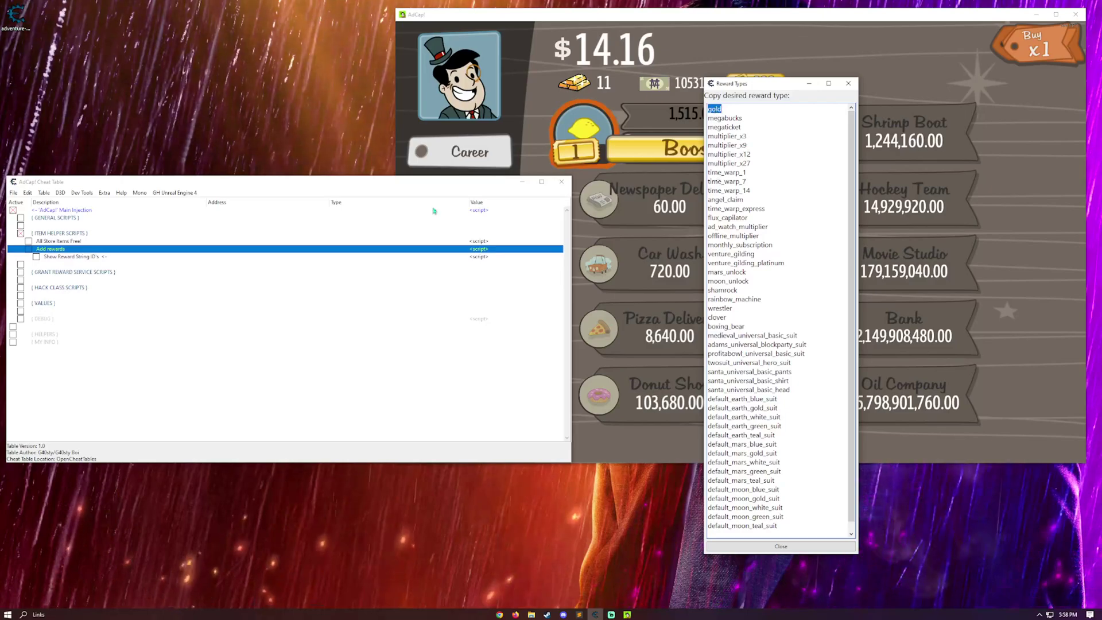
pyautogui.click(58, 249)
pyautogui.click(28, 249)
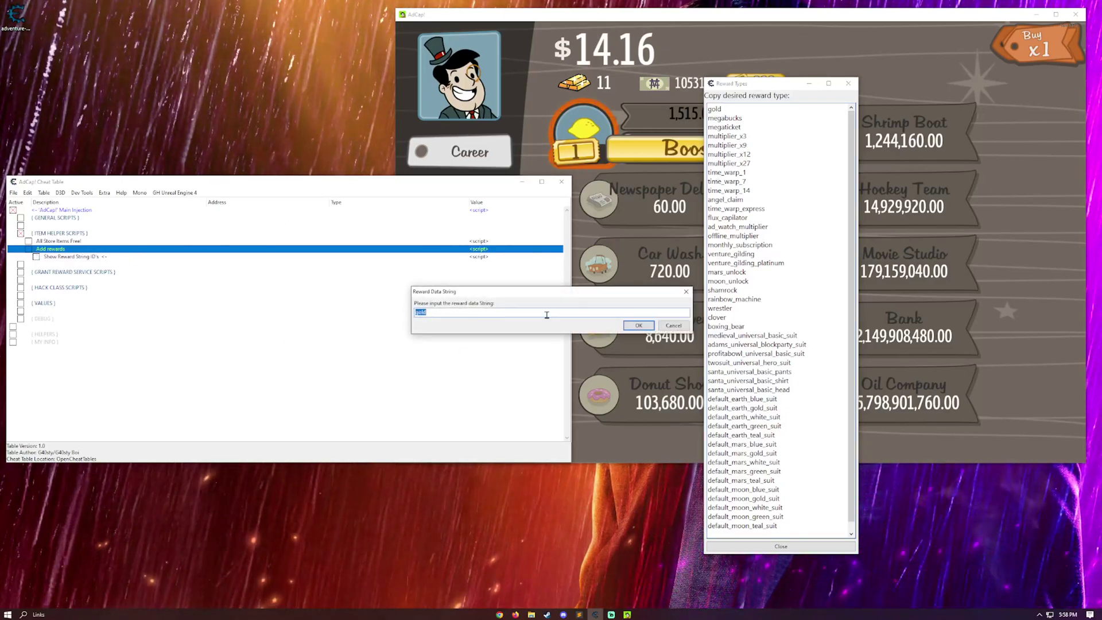
pyautogui.press('Return')
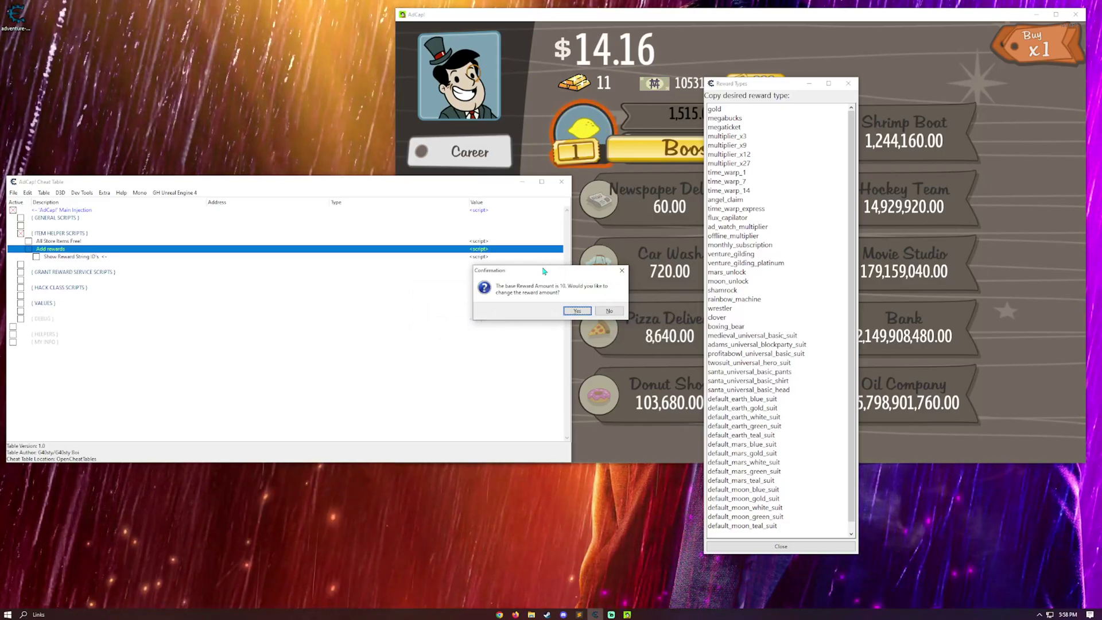
pyautogui.press('Return')
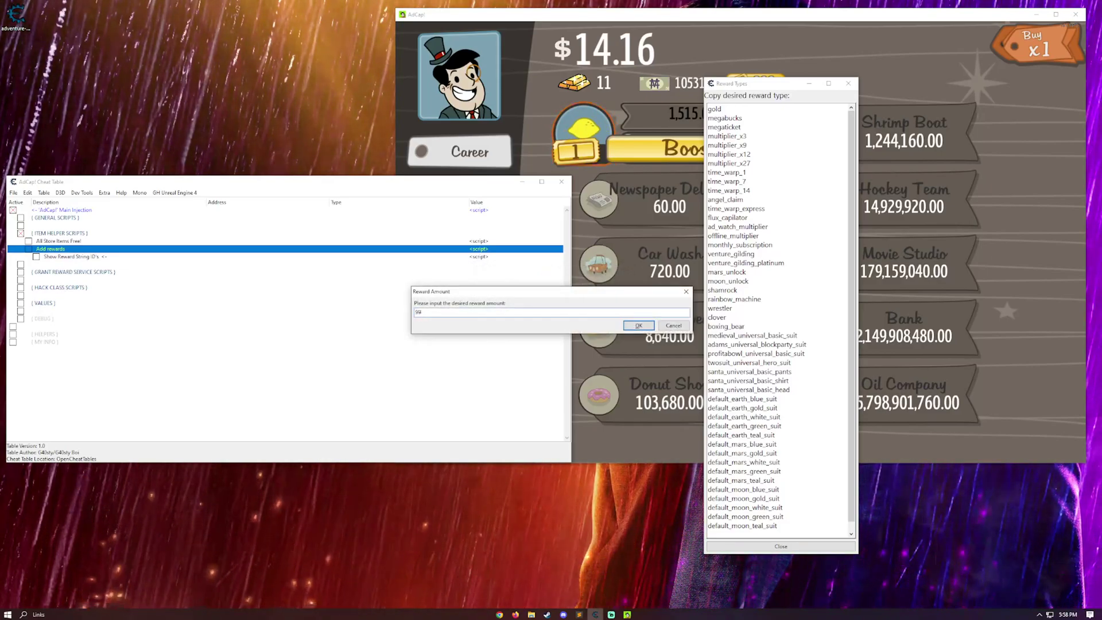
pyautogui.press('Return')
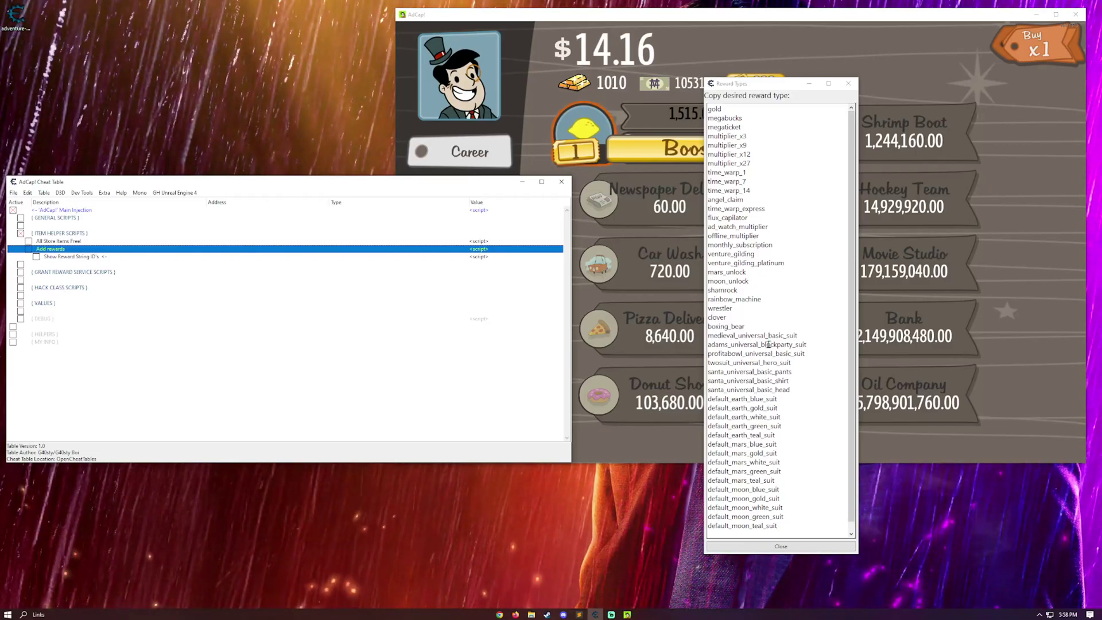
# Step: Examine the Moon and Mars planets on the game's Adventures screen and find the matching mars_unlock string in the reward list
pyautogui.click(634, 449)
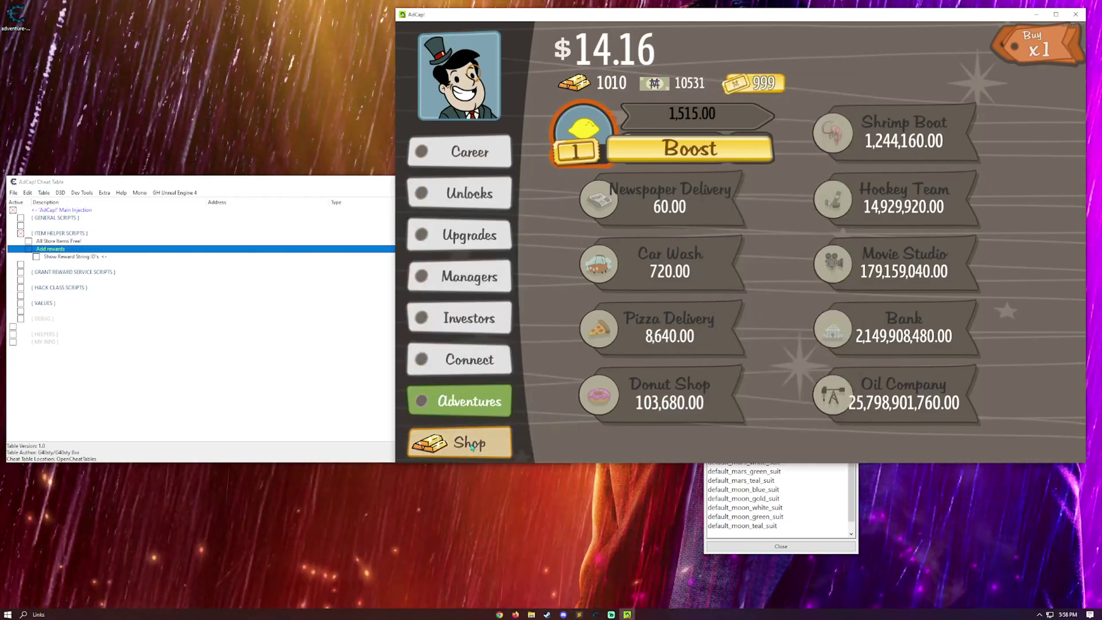
pyautogui.click(456, 401)
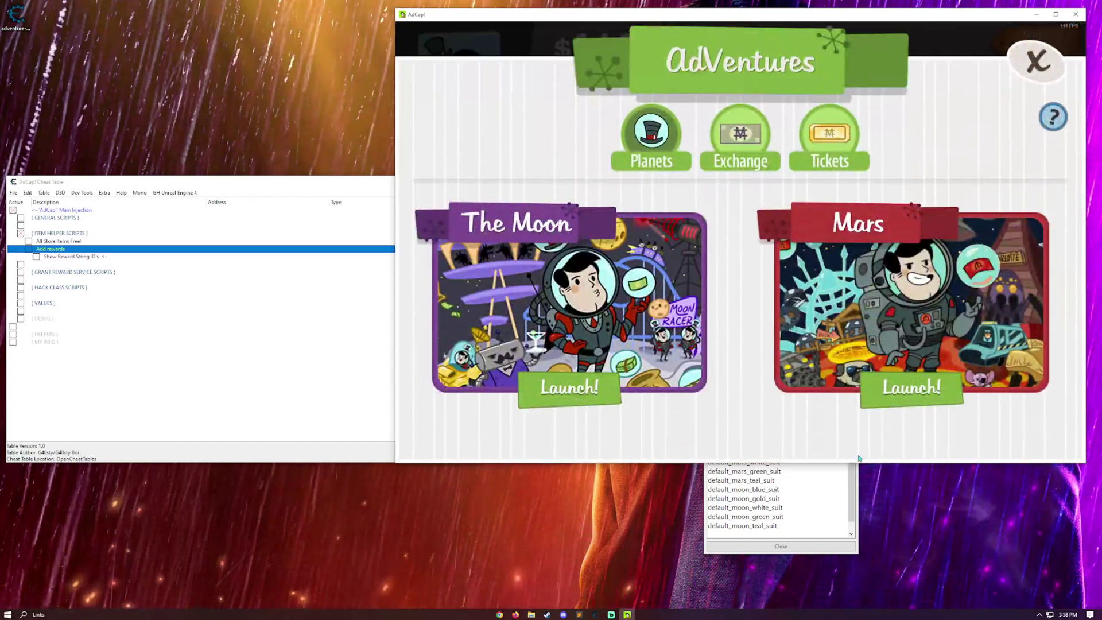
pyautogui.click(789, 478)
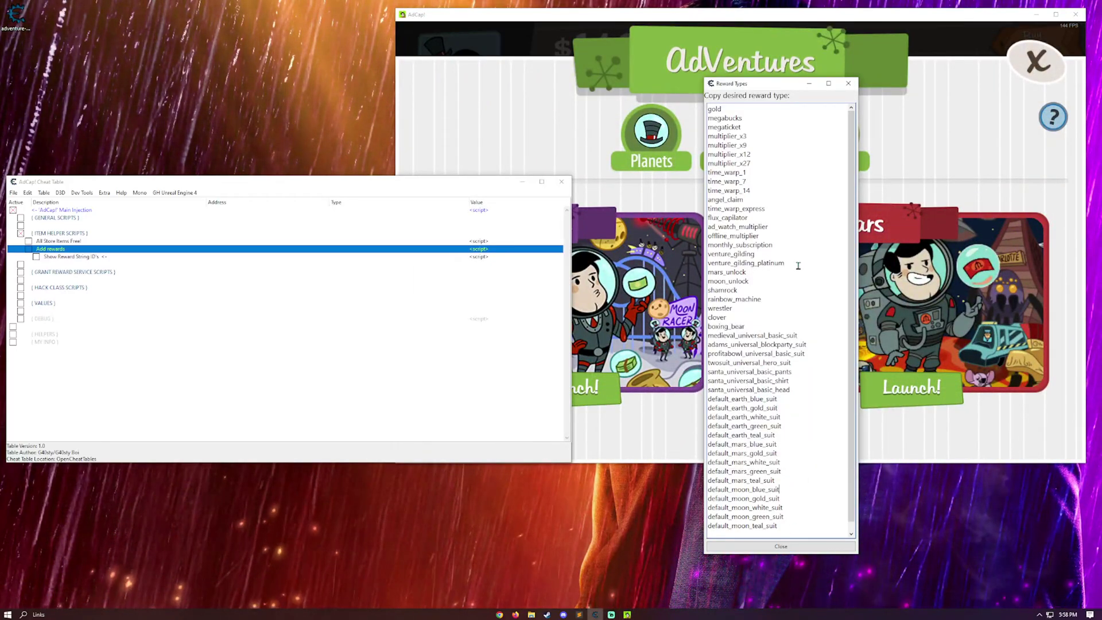
pyautogui.moveTo(757, 281); pyautogui.dragTo(692, 275)
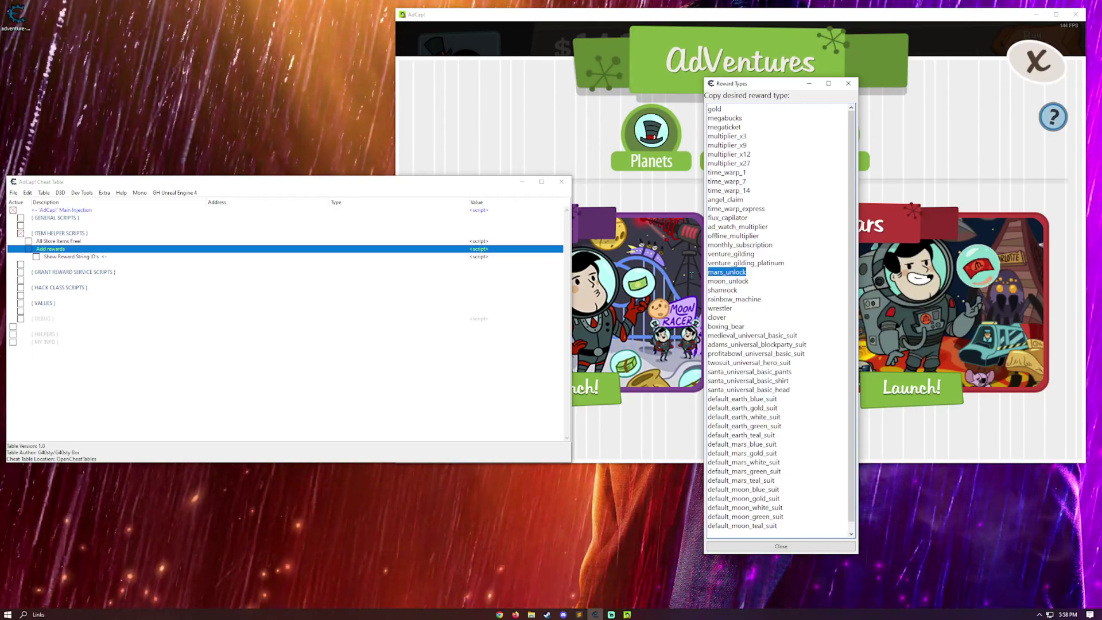
pyautogui.click(507, 251)
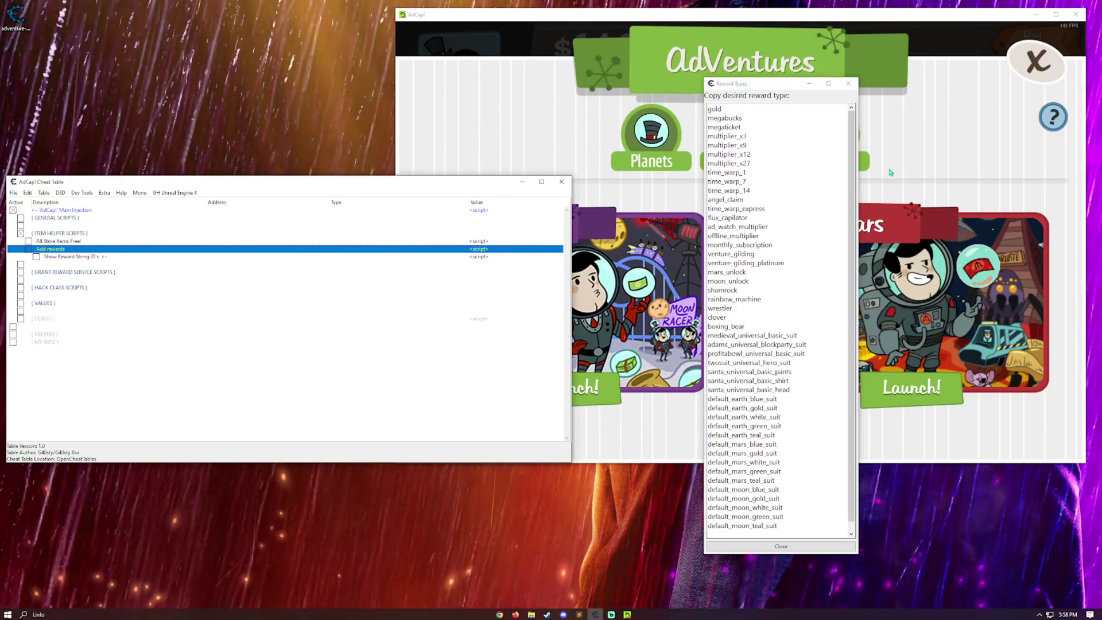
# Step: Close the Reward Types list and collapse the ITEM HELPER SCRIPTS group
pyautogui.click(788, 552)
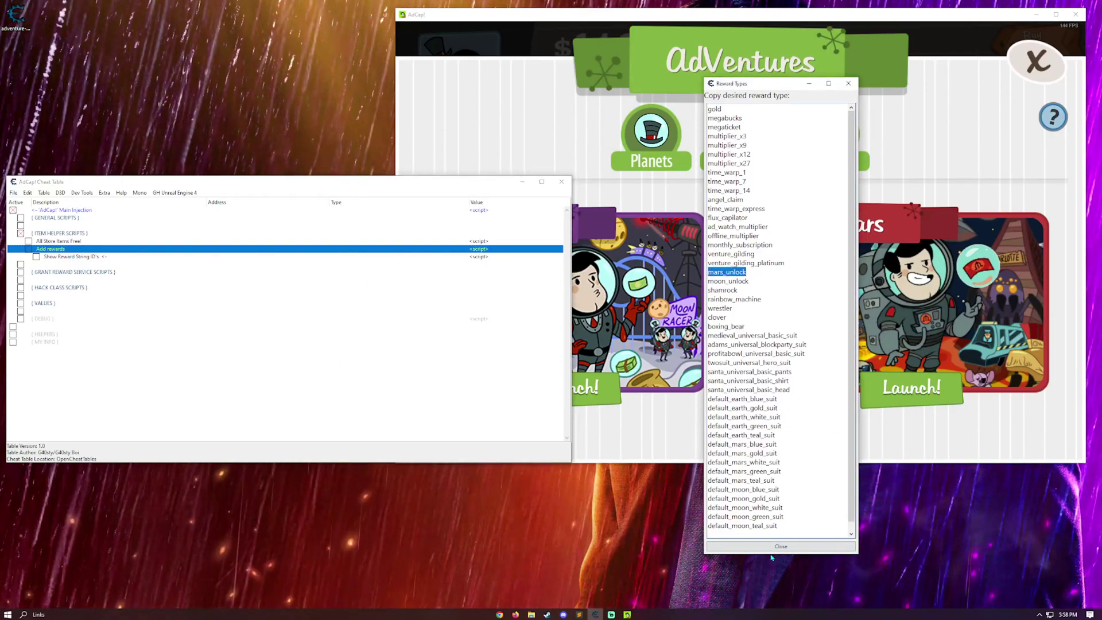
pyautogui.click(776, 547)
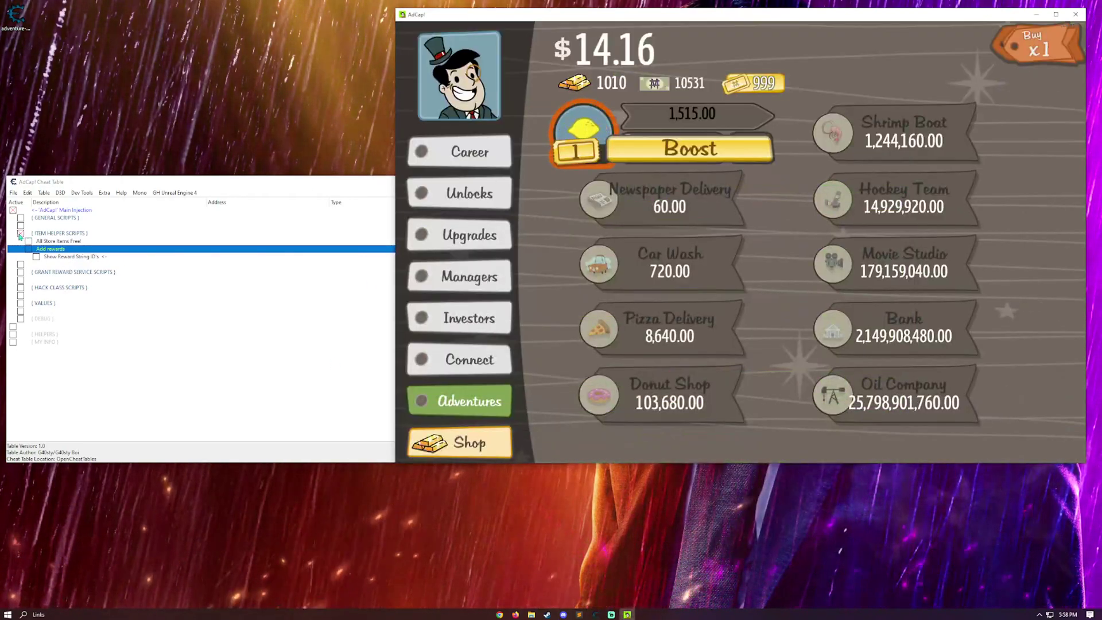
pyautogui.click(20, 234)
# Step: Expand the GRANT REWARD SERVICE SCRIPTS group and run Modify Gold to set the gold to 1000
pyautogui.click(20, 250)
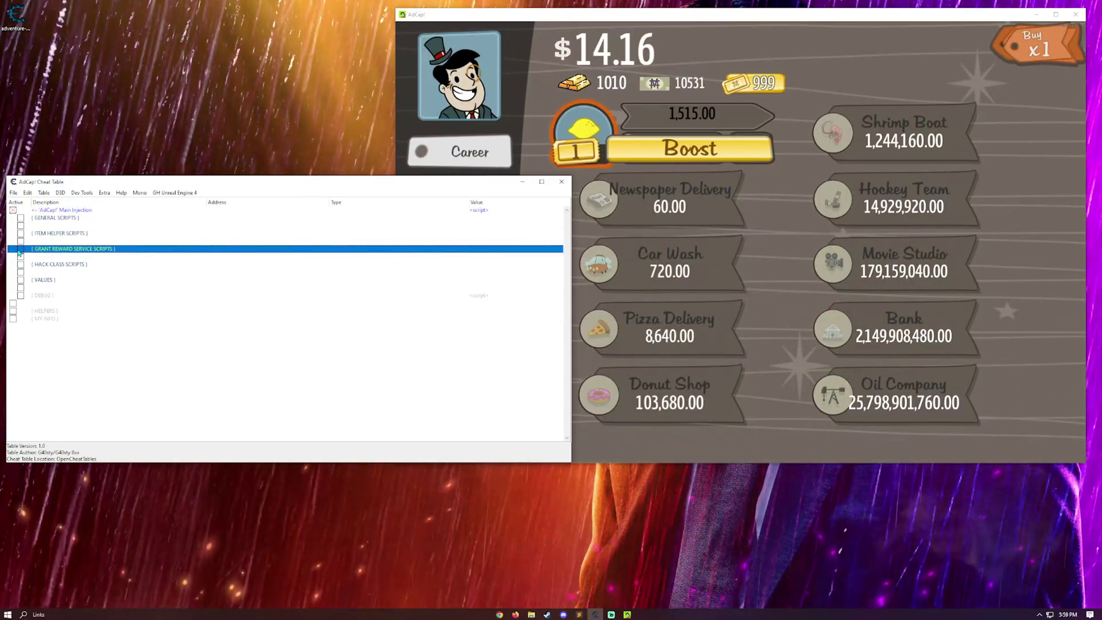
pyautogui.click(20, 251)
pyautogui.click(29, 257)
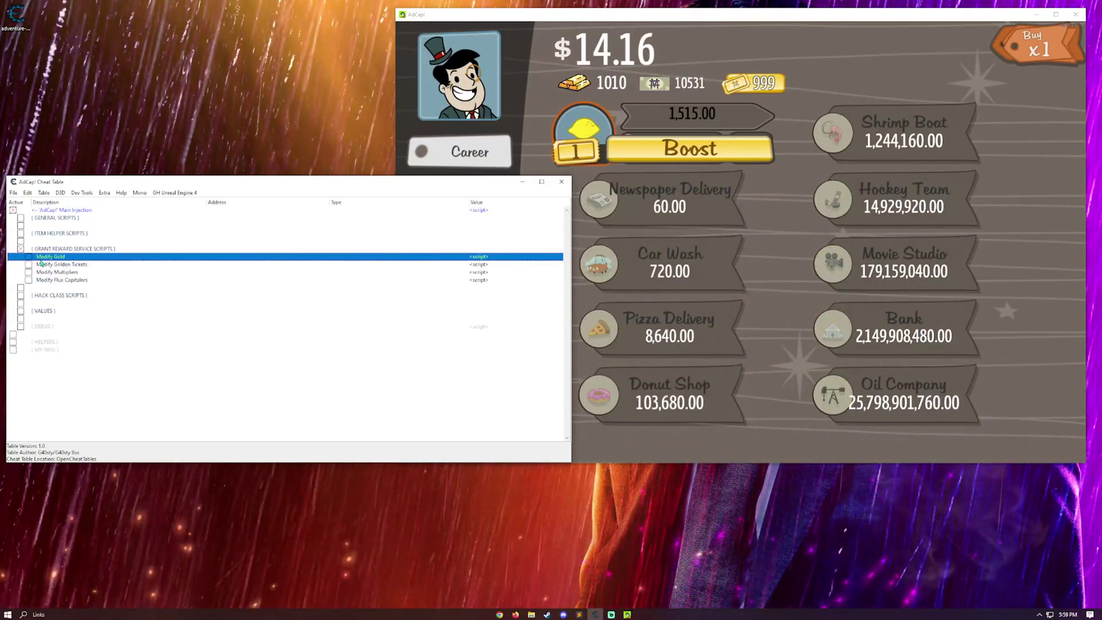
pyautogui.click(28, 258)
pyautogui.press('Return')
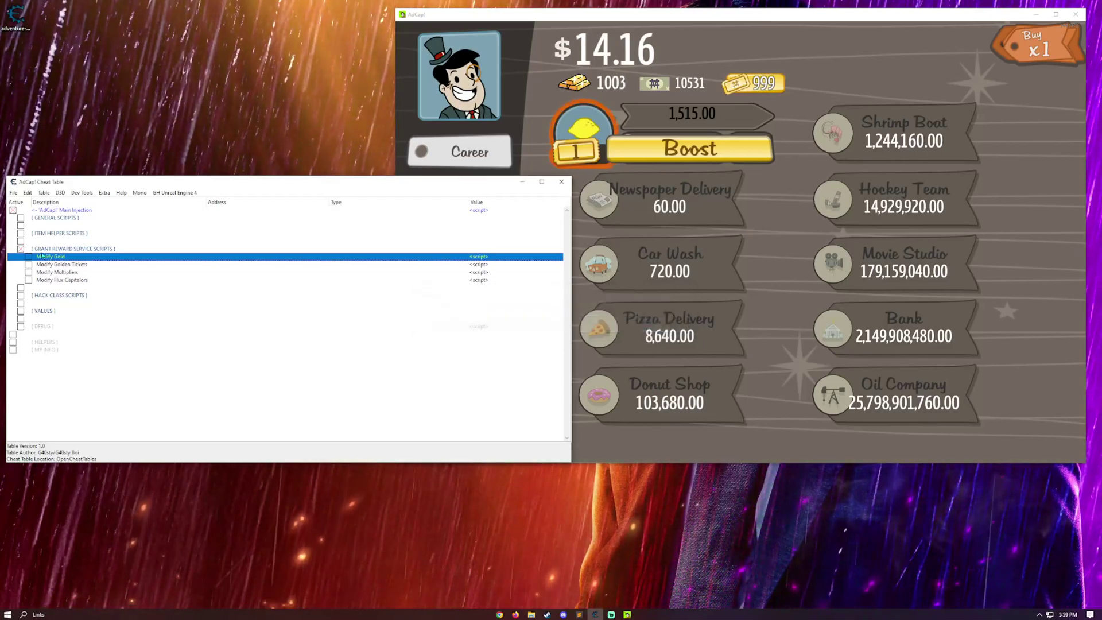
# Step: Collapse the GRANT REWARD SERVICE SCRIPTS group and expand HACK CLASS SCRIPTS
pyautogui.click(71, 266)
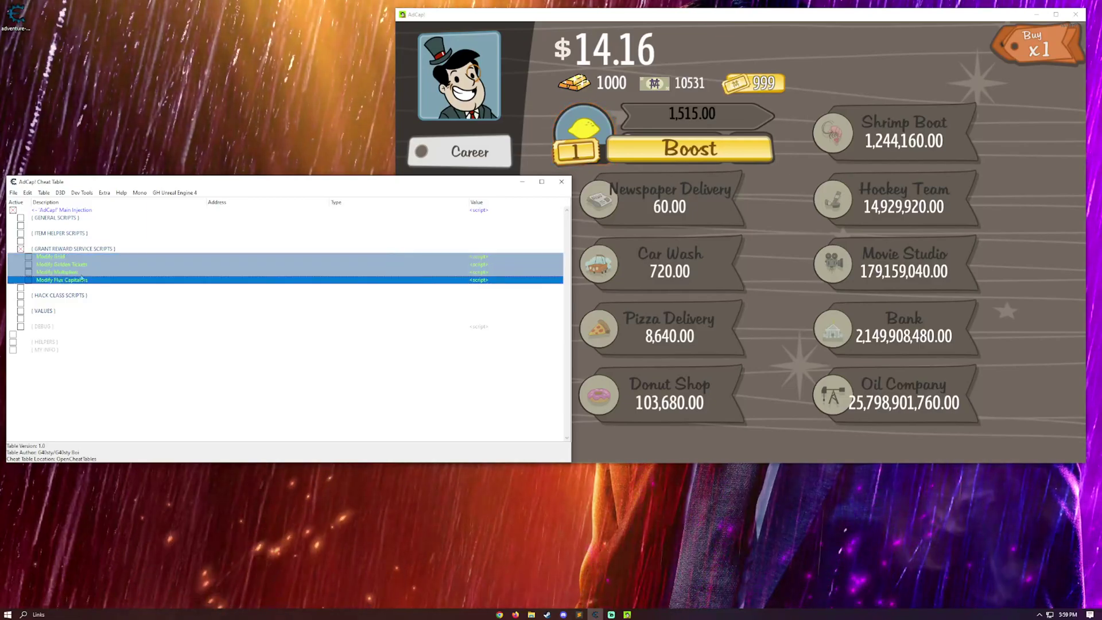
pyautogui.click(87, 311)
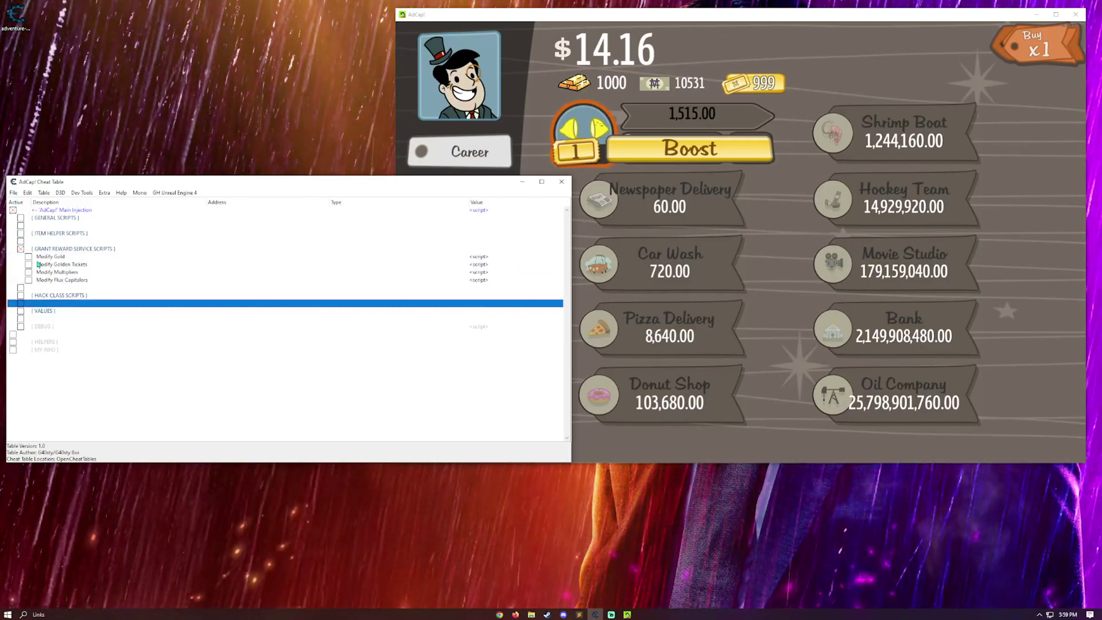
pyautogui.click(21, 249)
pyautogui.click(103, 391)
pyautogui.click(21, 265)
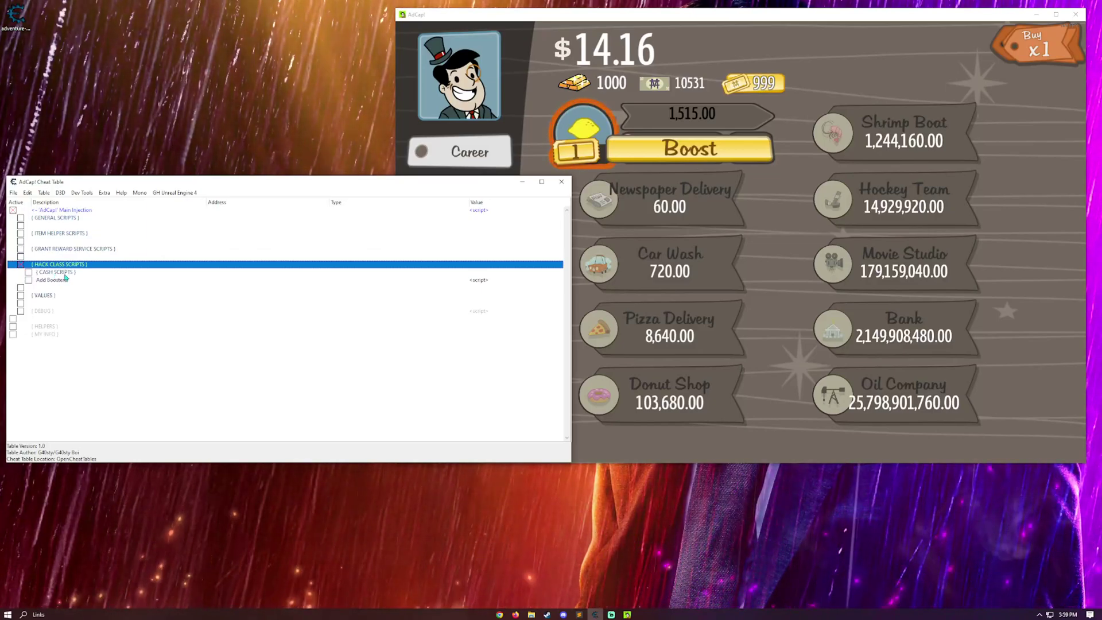
# Step: Expand the CASH SCRIPTS group under HACK CLASS SCRIPTS
pyautogui.click(44, 272)
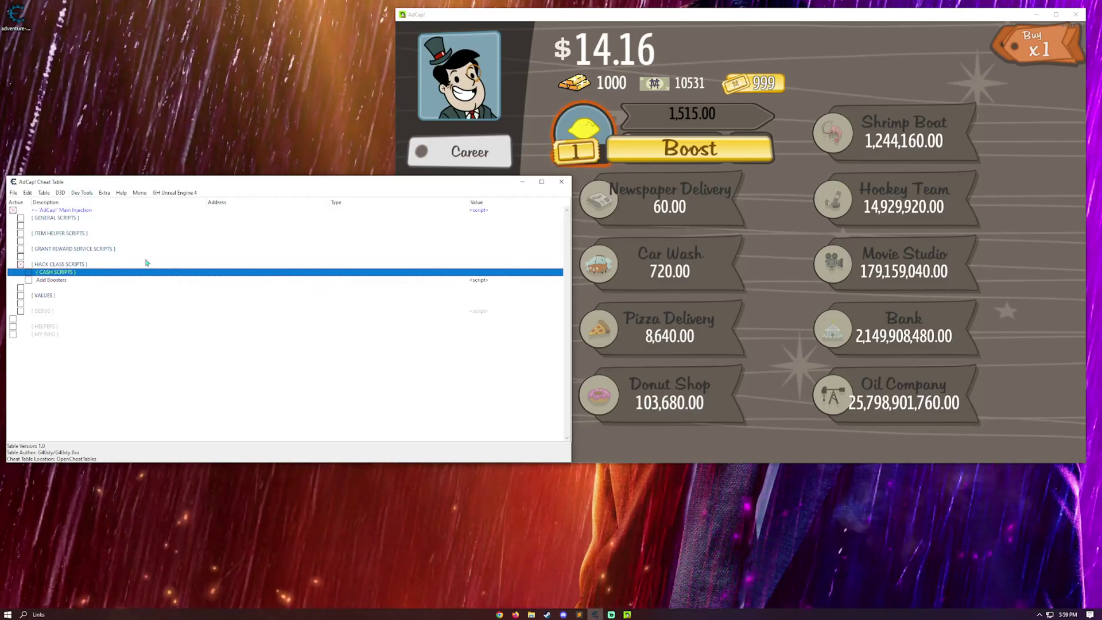
pyautogui.click(57, 281)
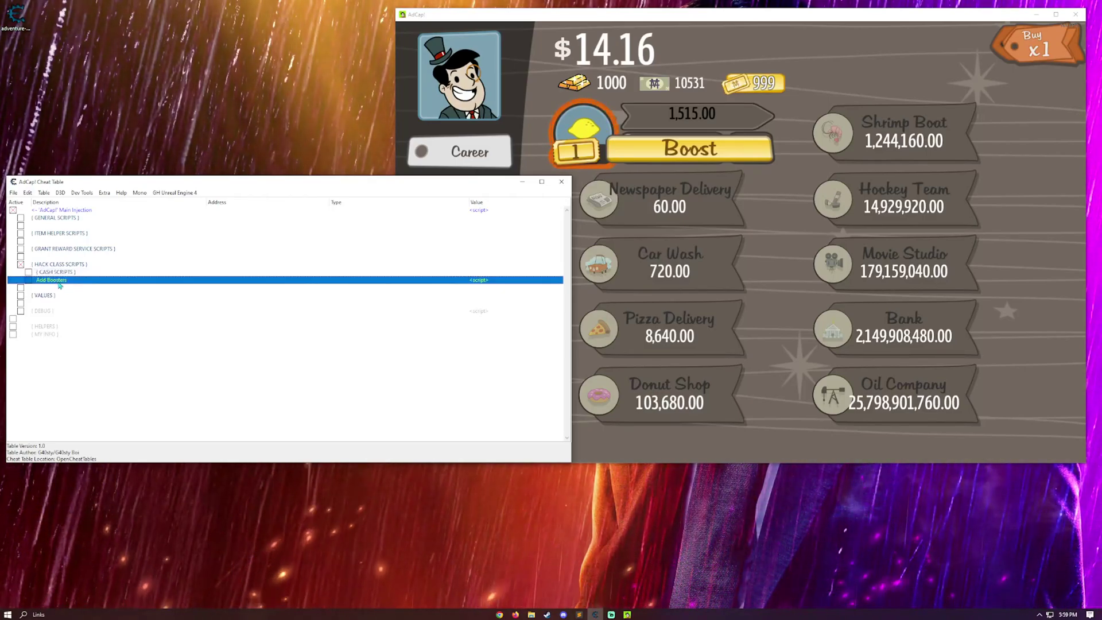
pyautogui.click(63, 273)
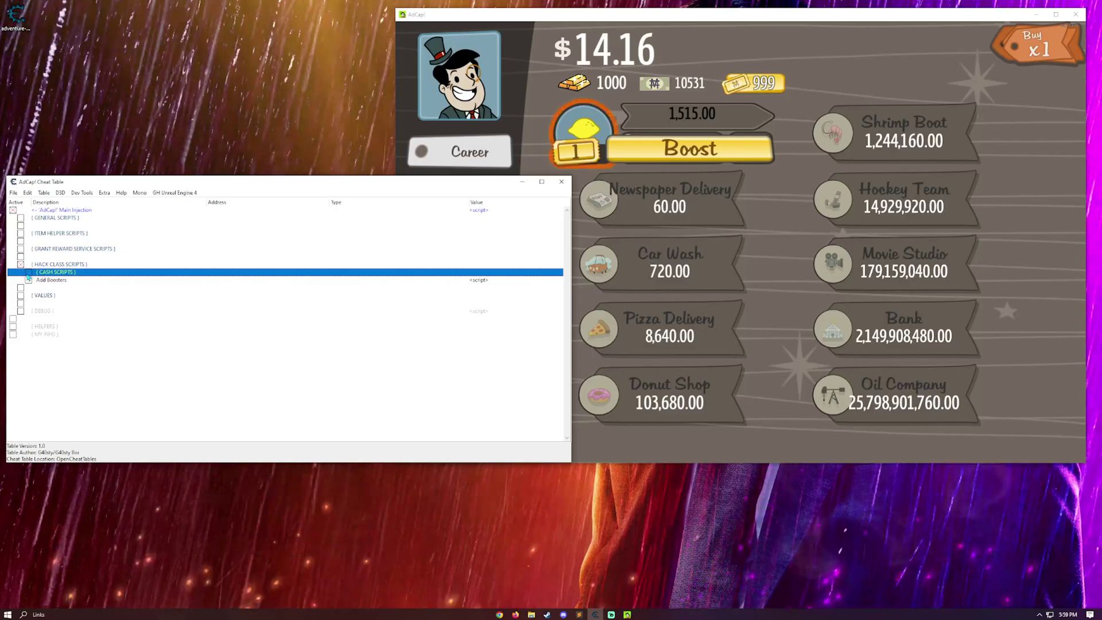
pyautogui.click(28, 272)
# Step: Run the Add 1 Centillion cash script, followed by Subtract 1 Centillion
pyautogui.click(55, 280)
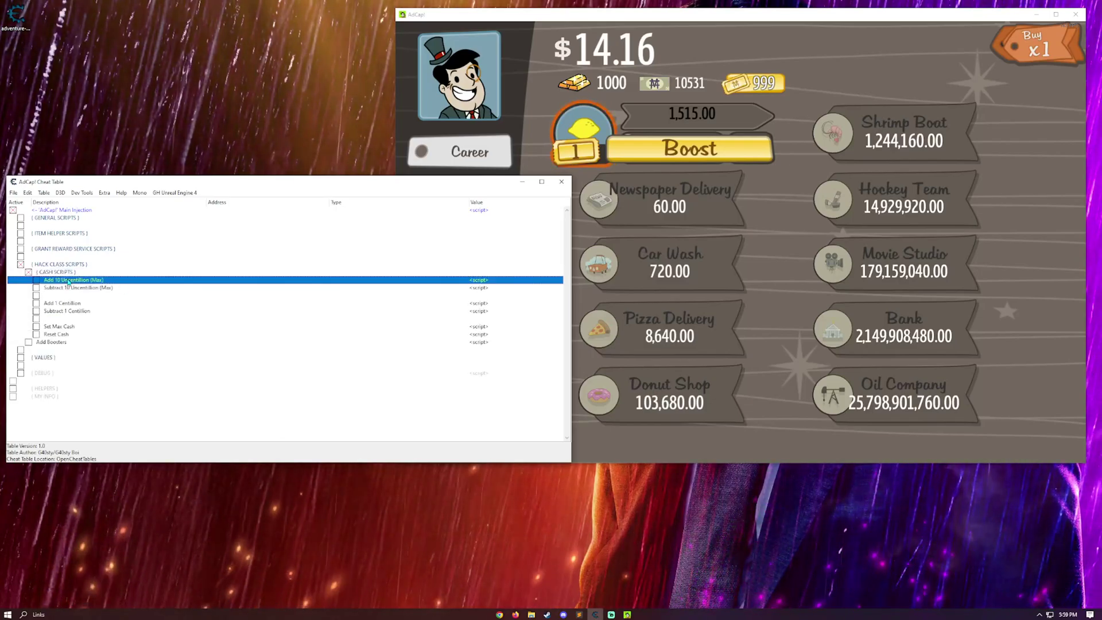
pyautogui.click(36, 303)
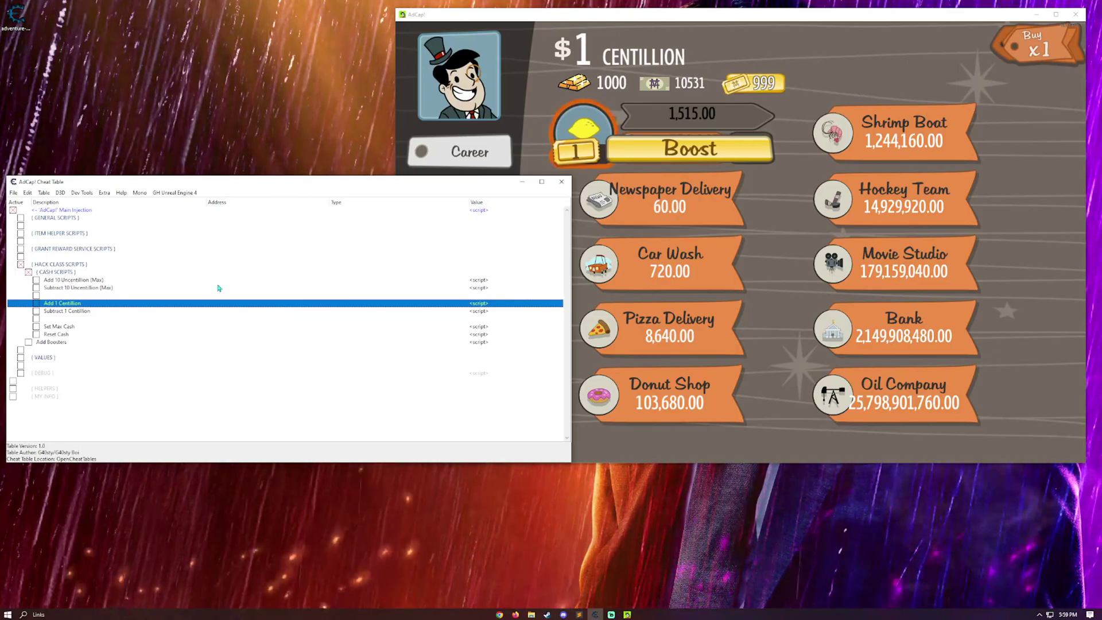
pyautogui.click(36, 311)
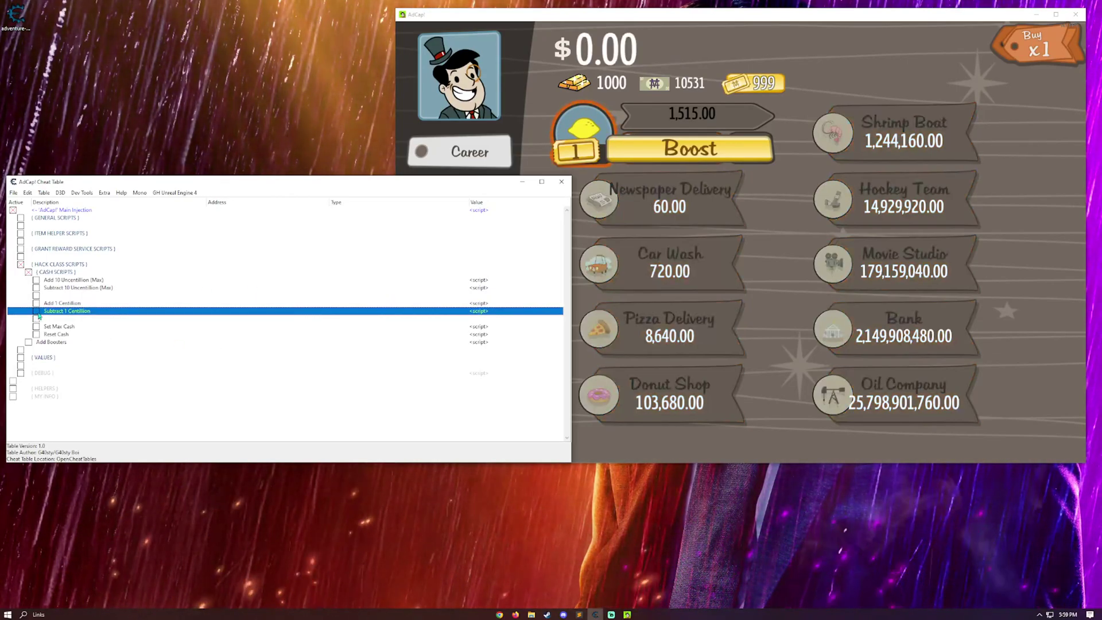
# Step: Run the Set Max Cash script, followed by Reset Cash
pyautogui.click(49, 327)
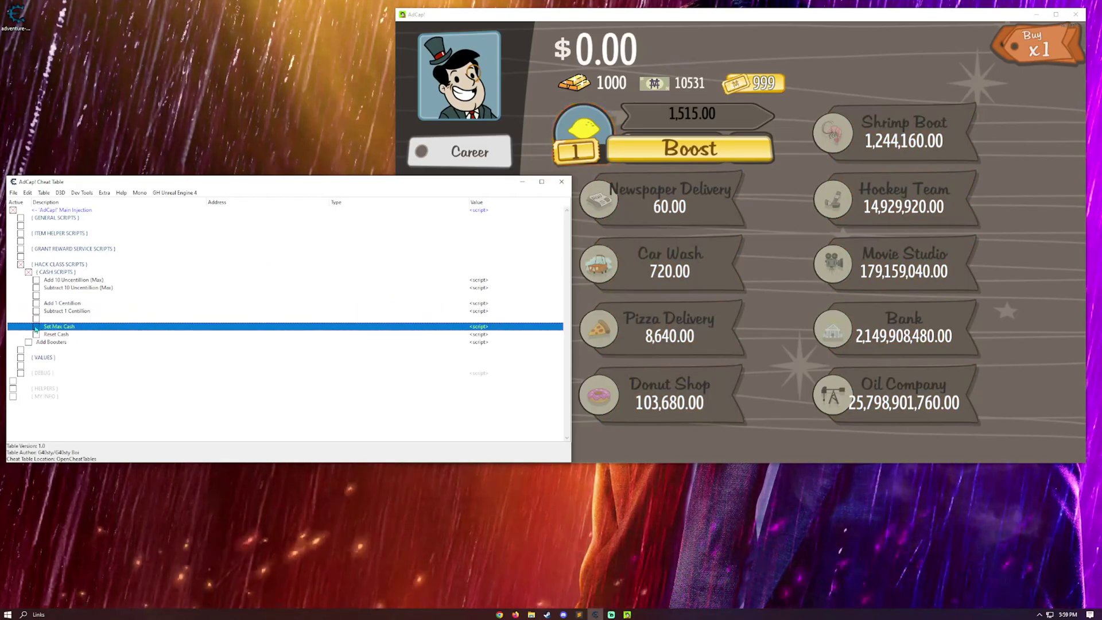
pyautogui.click(36, 327)
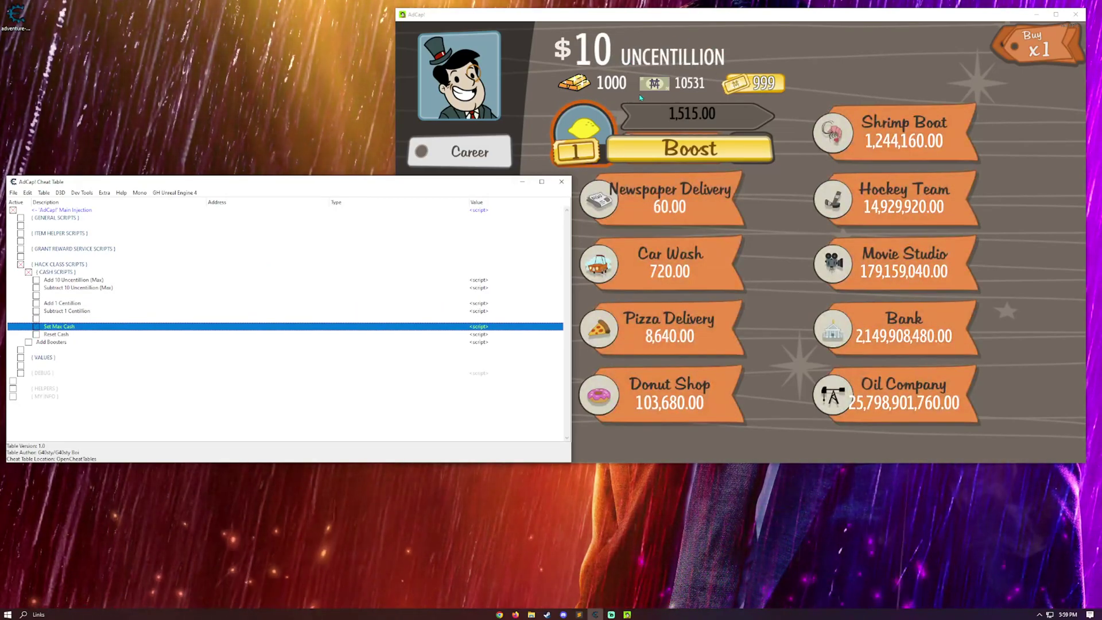
pyautogui.press('Down')
pyautogui.press('space')
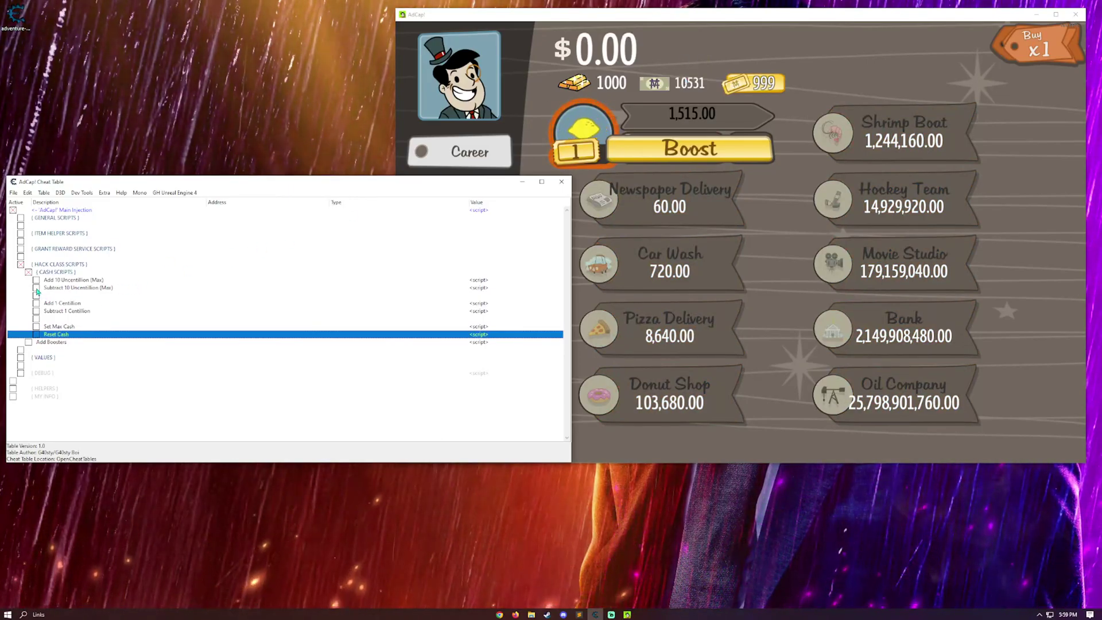
# Step: Run the Add 10 Uncentillion (Max) script and clear the money again with Reset Cash
pyautogui.click(86, 287)
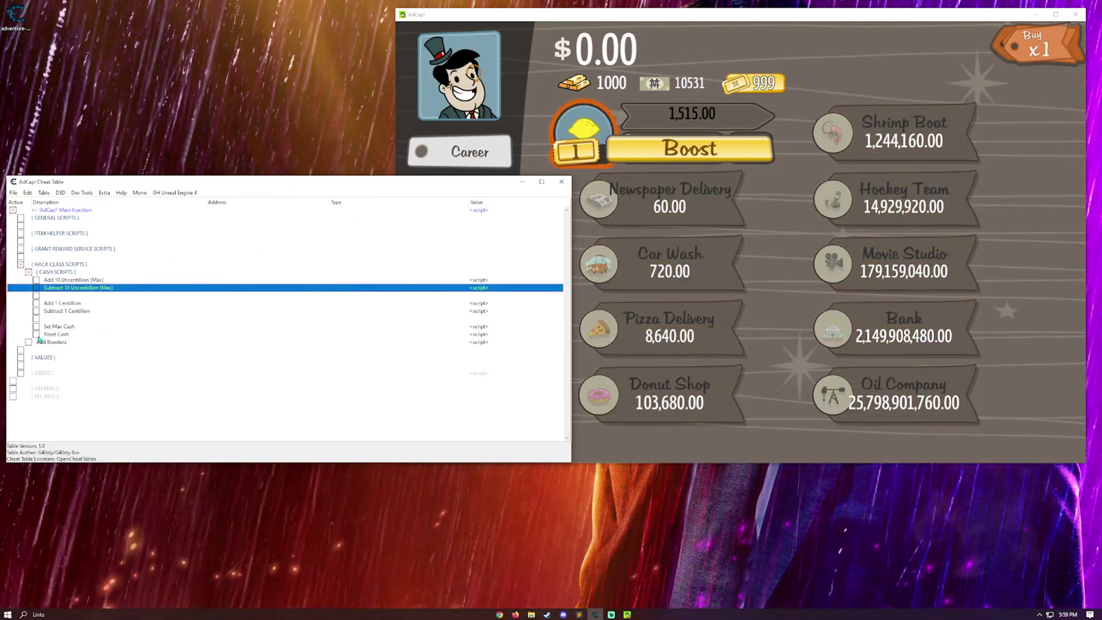
pyautogui.press('Down')
pyautogui.press('Down')
pyautogui.press('Down')
pyautogui.press('Down')
pyautogui.press('Down')
pyautogui.press('Down')
pyautogui.click(36, 281)
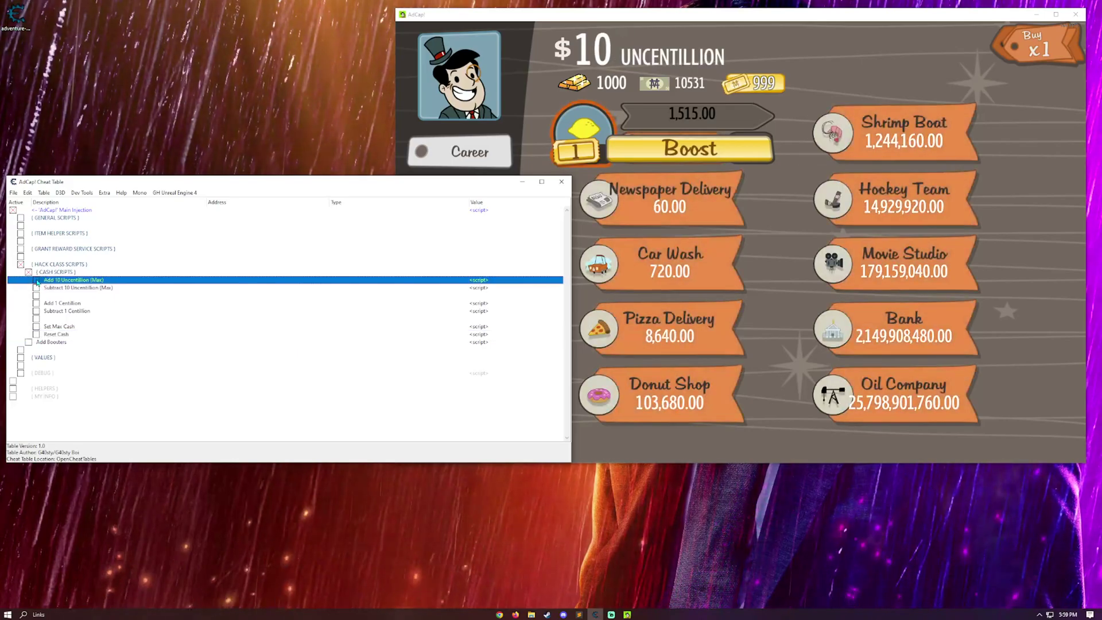
pyautogui.click(36, 335)
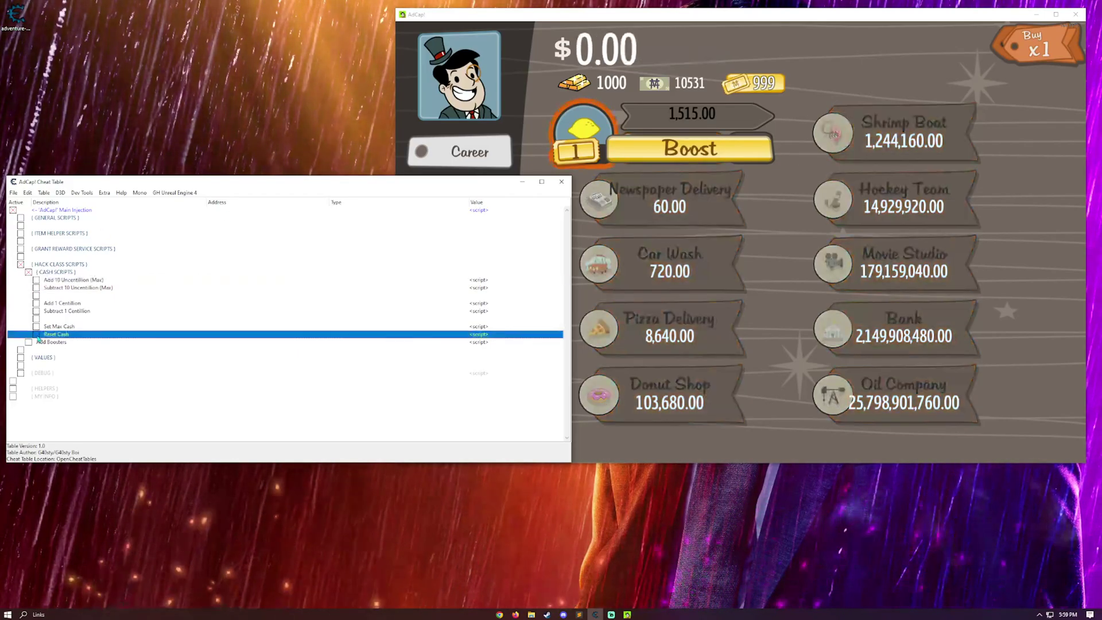
# Step: Collapse the CASH SCRIPTS group and boost the Lemonade Stand in the game
pyautogui.click(28, 272)
pyautogui.click(62, 281)
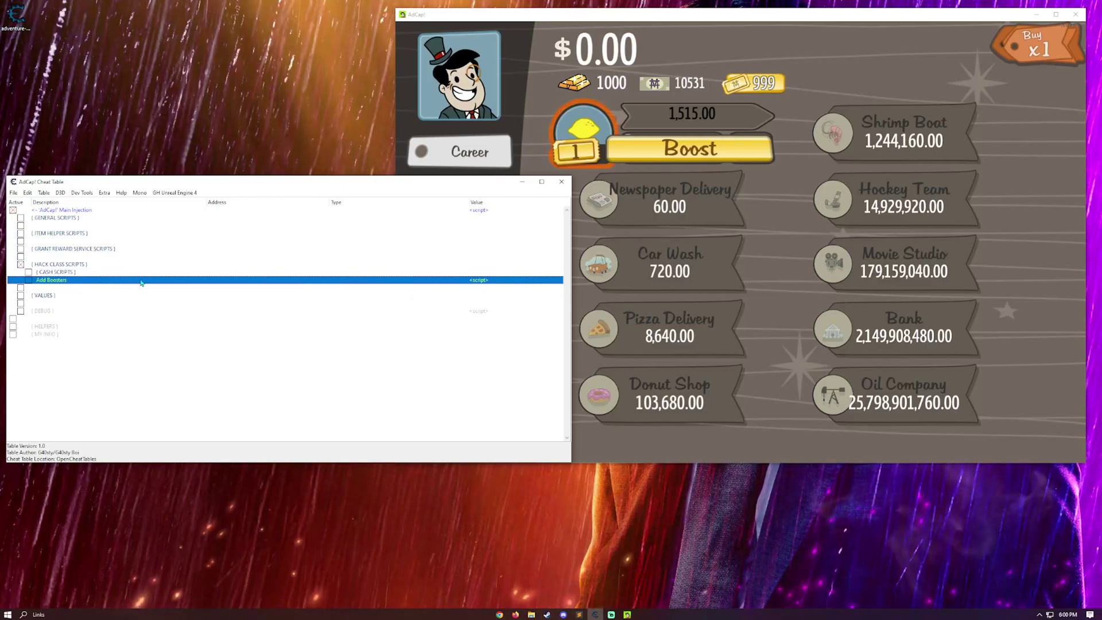
pyautogui.click(737, 158)
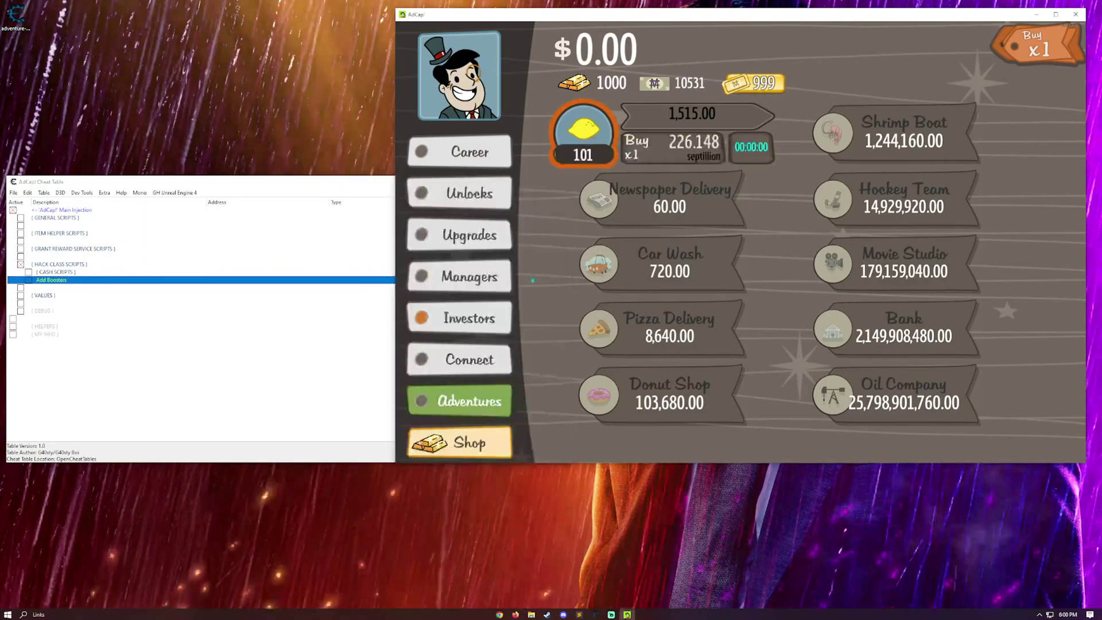
# Step: Check the quantities of owned boosts in the game's shop and return to the main screen
pyautogui.click(457, 442)
pyautogui.scroll(-5, 641, 262)
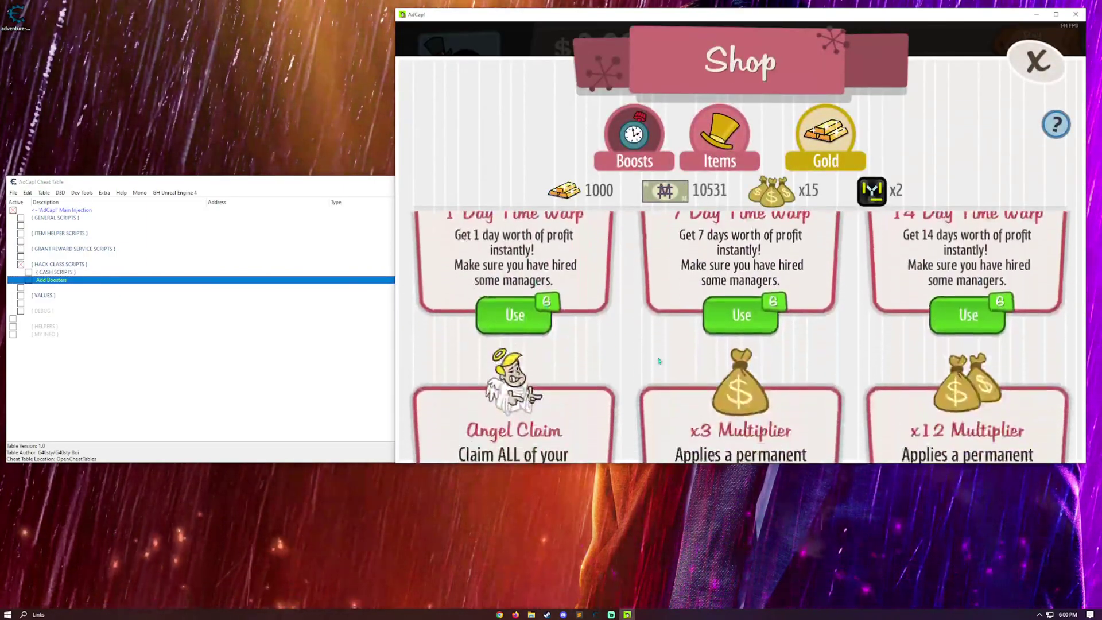
pyautogui.press('Escape')
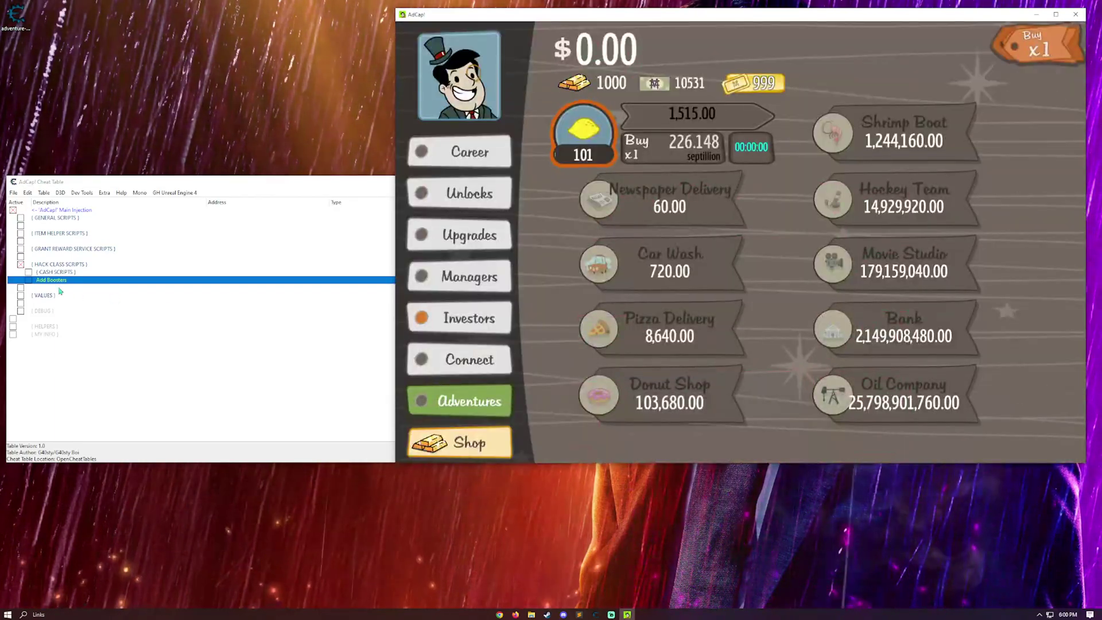
# Step: Look through the boosts and suit items in the game's shop again and close it
pyautogui.click(457, 442)
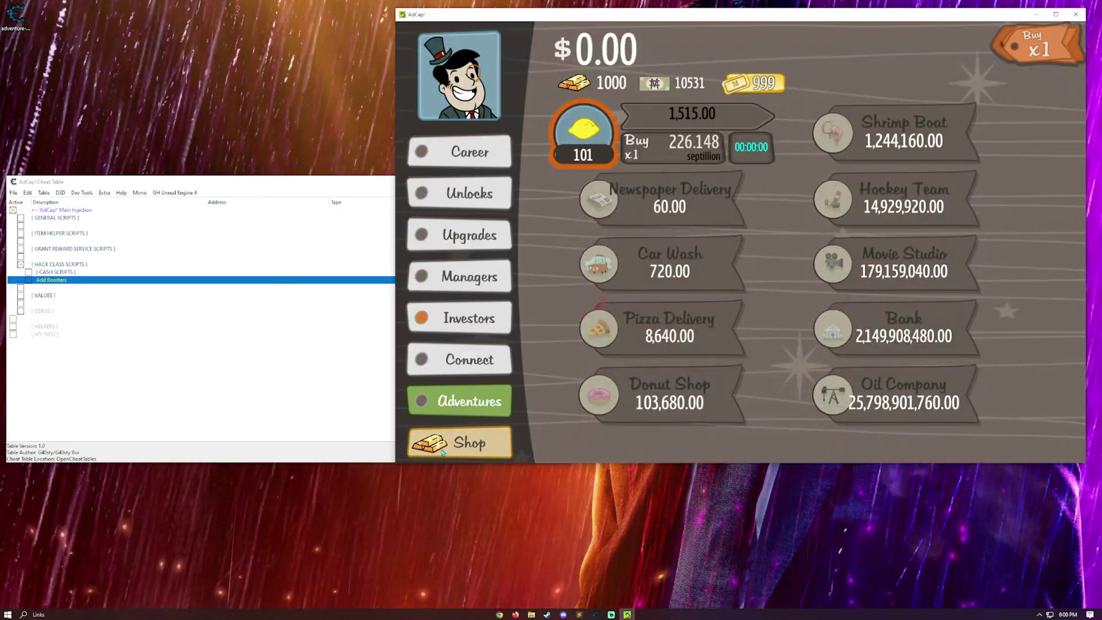
pyautogui.scroll(-10, 547, 328)
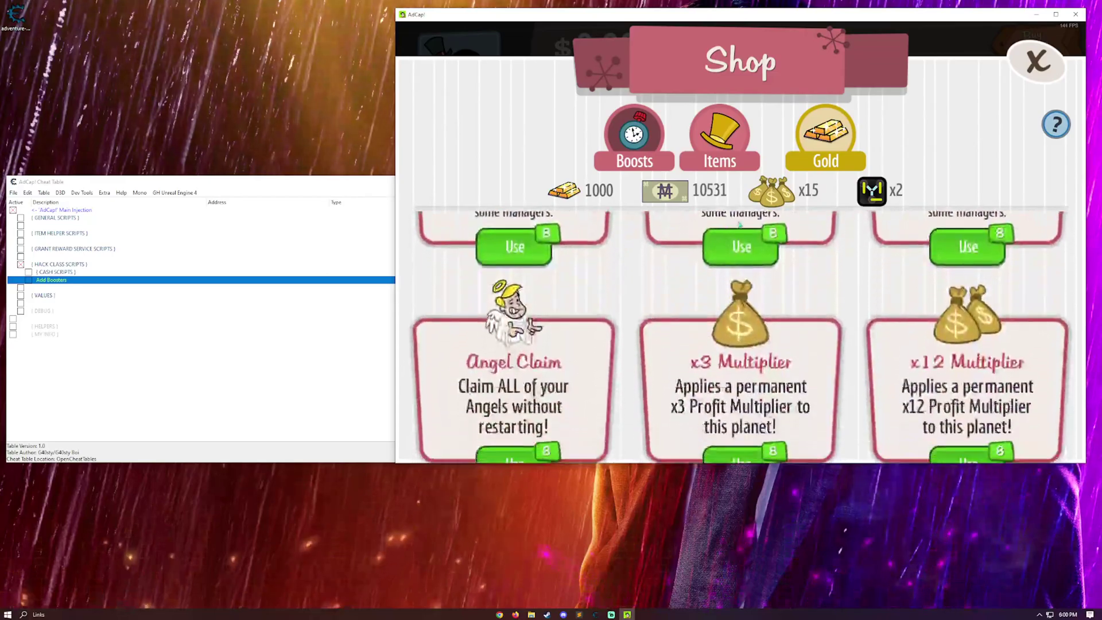
pyautogui.scroll(-8, 611, 396)
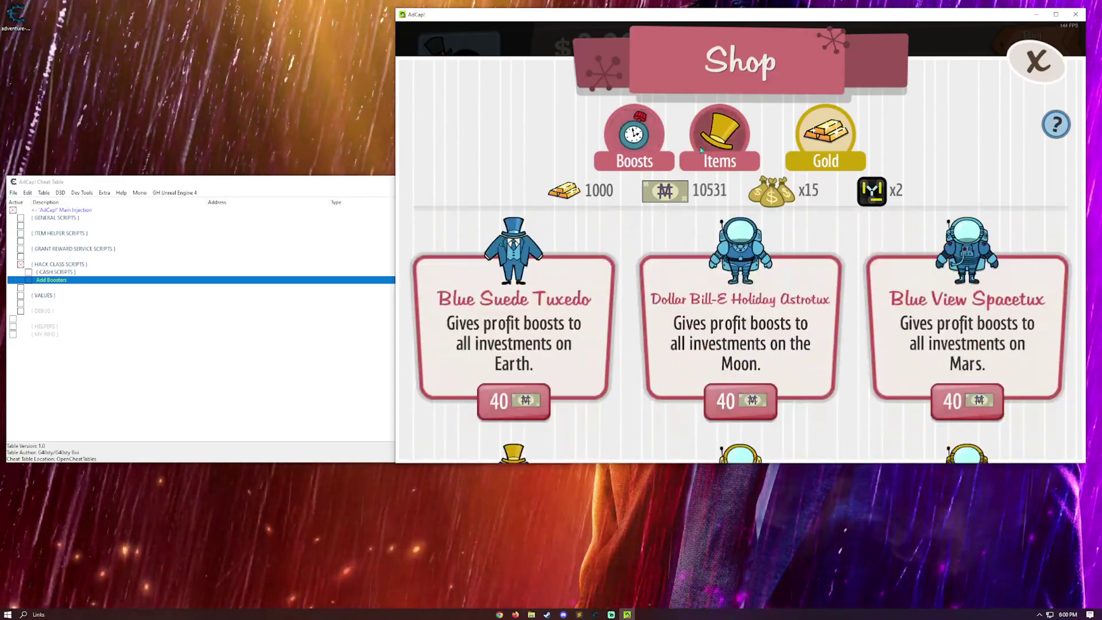
pyautogui.scroll(15, 621, 355)
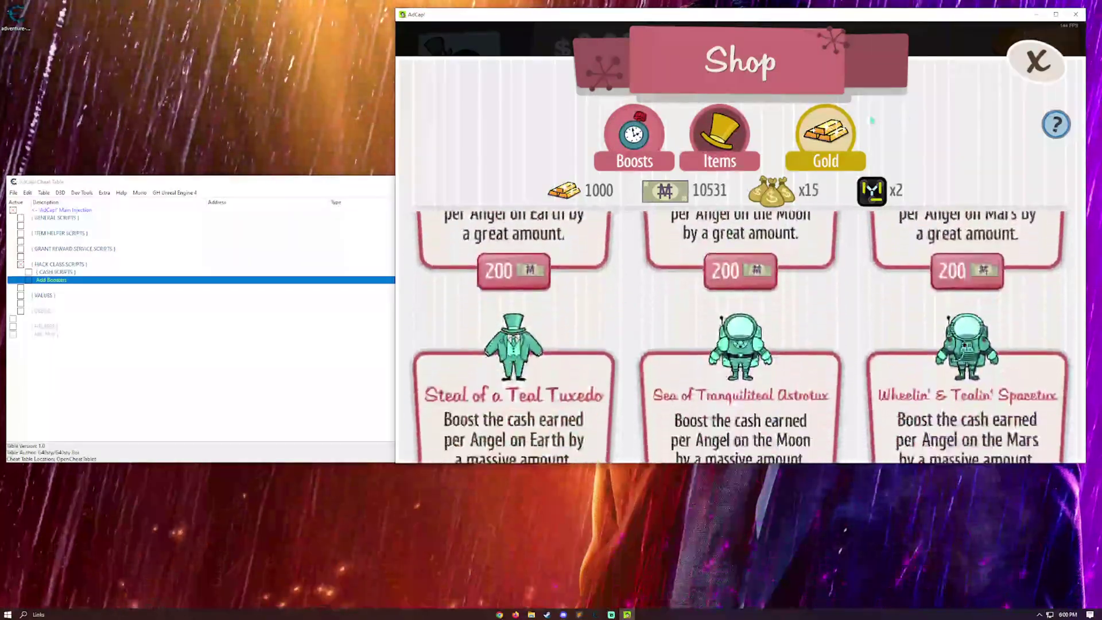
pyautogui.scroll(-2, 648, 224)
pyautogui.click(1038, 61)
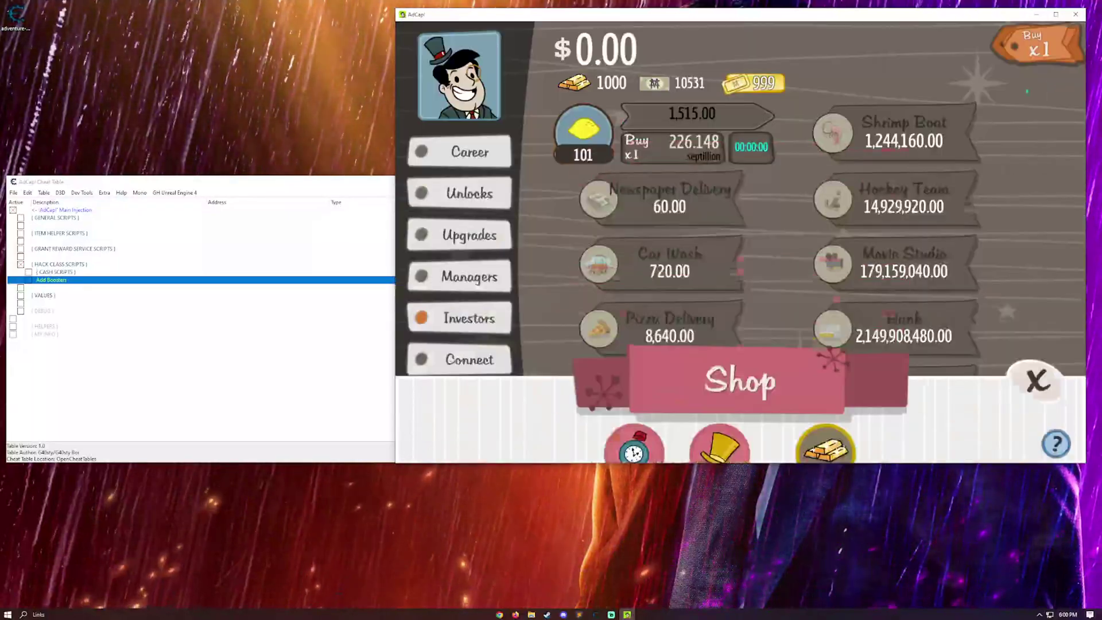
# Step: Collapse the HACK CLASS SCRIPTS group in the cheat table and expand VALUES to review its cash, megabucks and multiplier entries
pyautogui.click(143, 336)
pyautogui.click(21, 264)
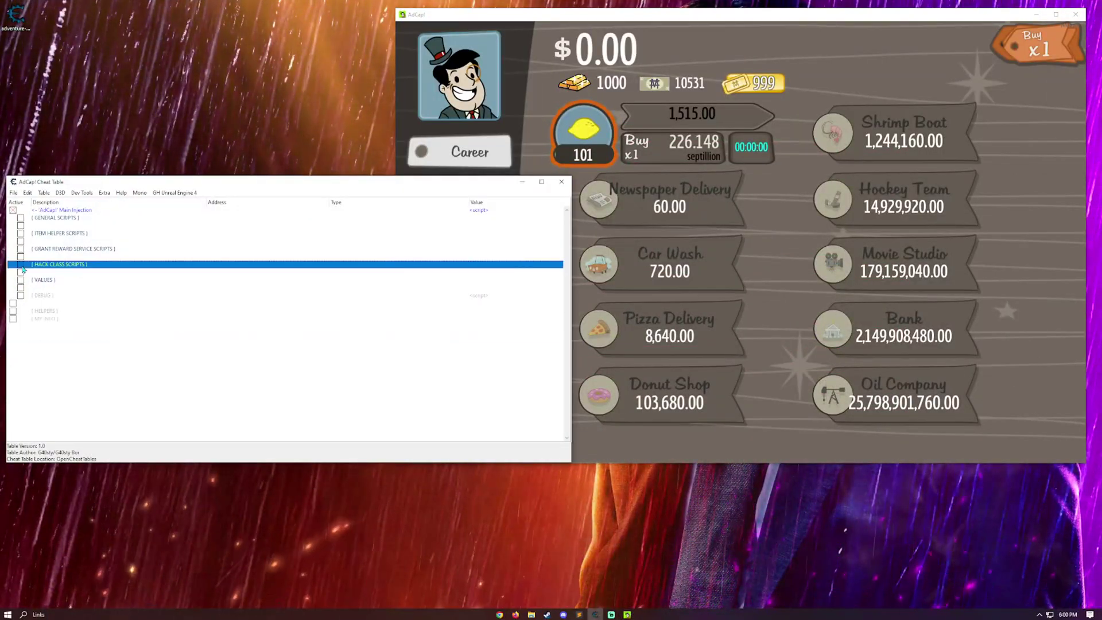
pyautogui.click(23, 280)
pyautogui.click(22, 280)
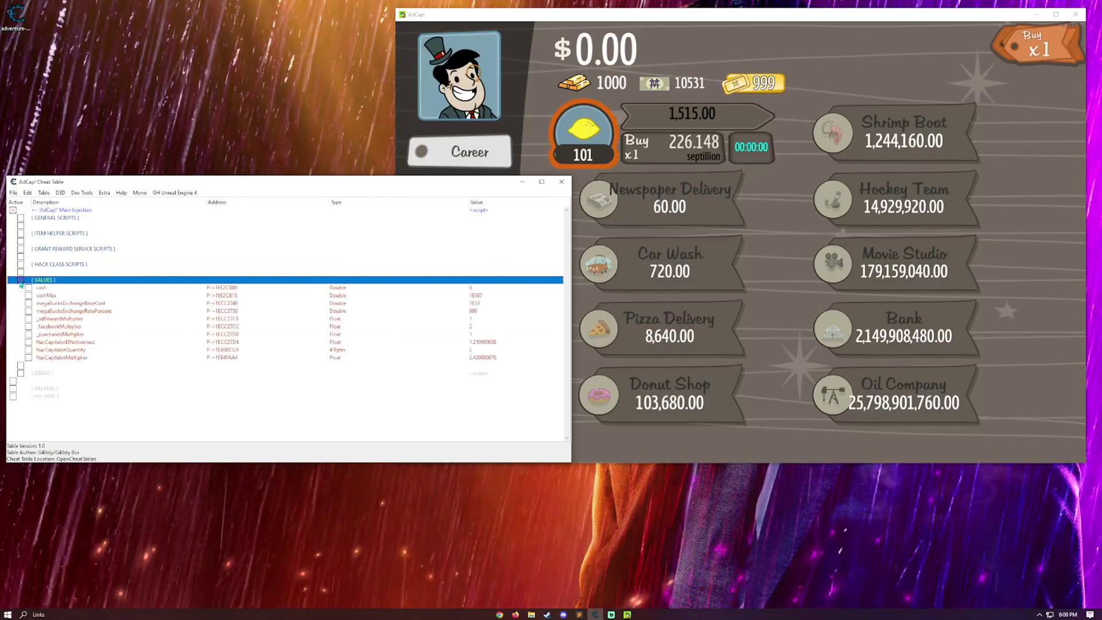
pyautogui.click(382, 311)
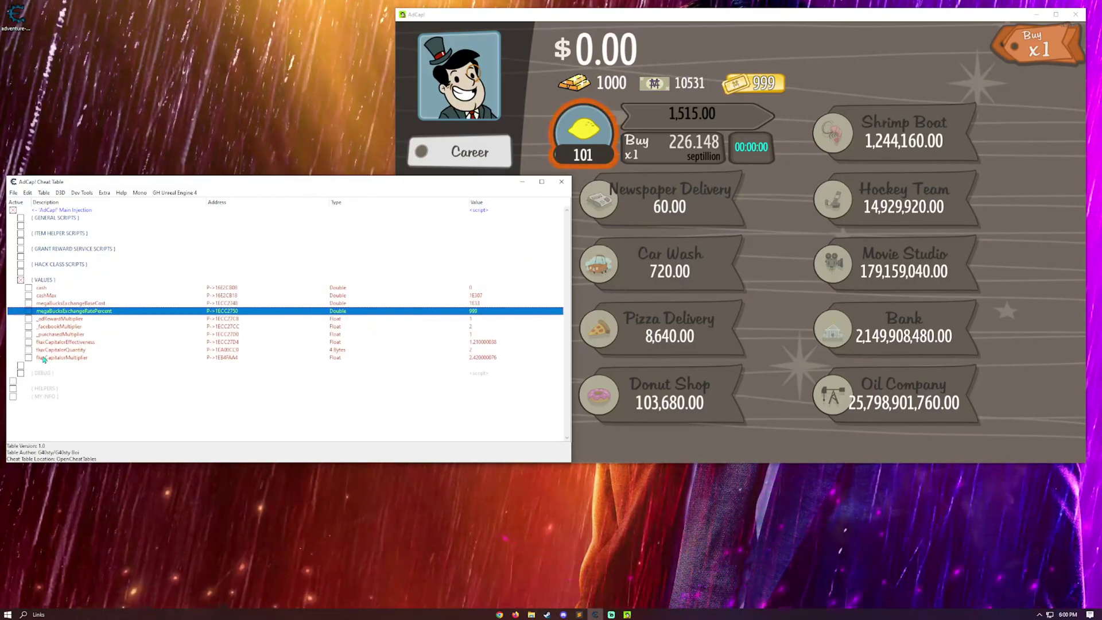
pyautogui.moveTo(45, 359); pyautogui.dragTo(47, 291)
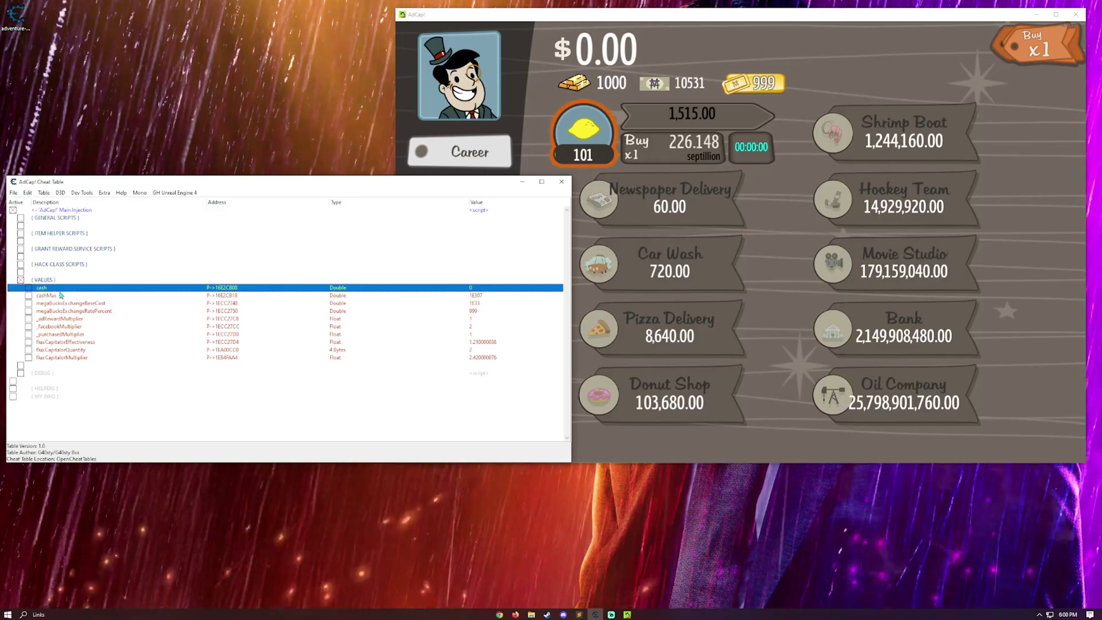
# Step: Collapse the VALUES group and deactivate the AdCap! Main Injection script
pyautogui.click(21, 280)
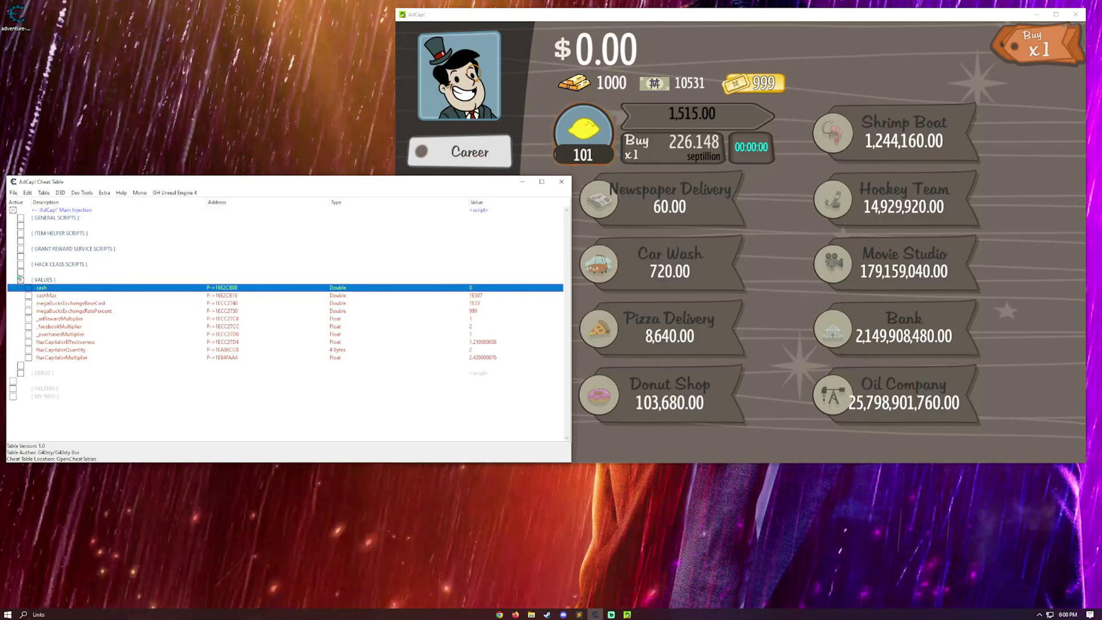
pyautogui.click(12, 210)
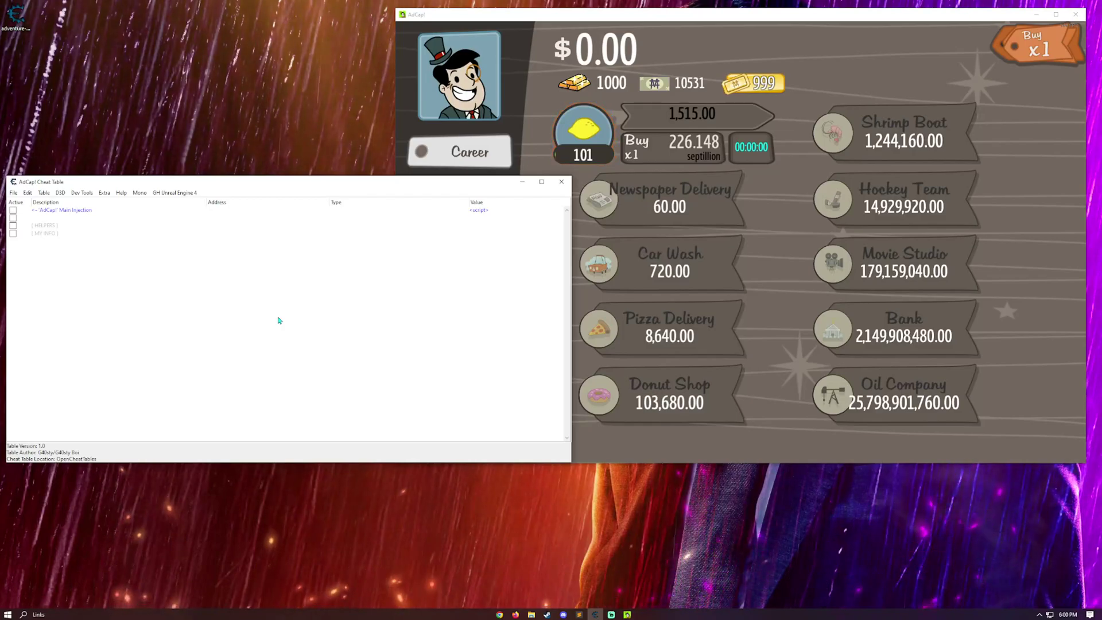
pyautogui.click(485, 212)
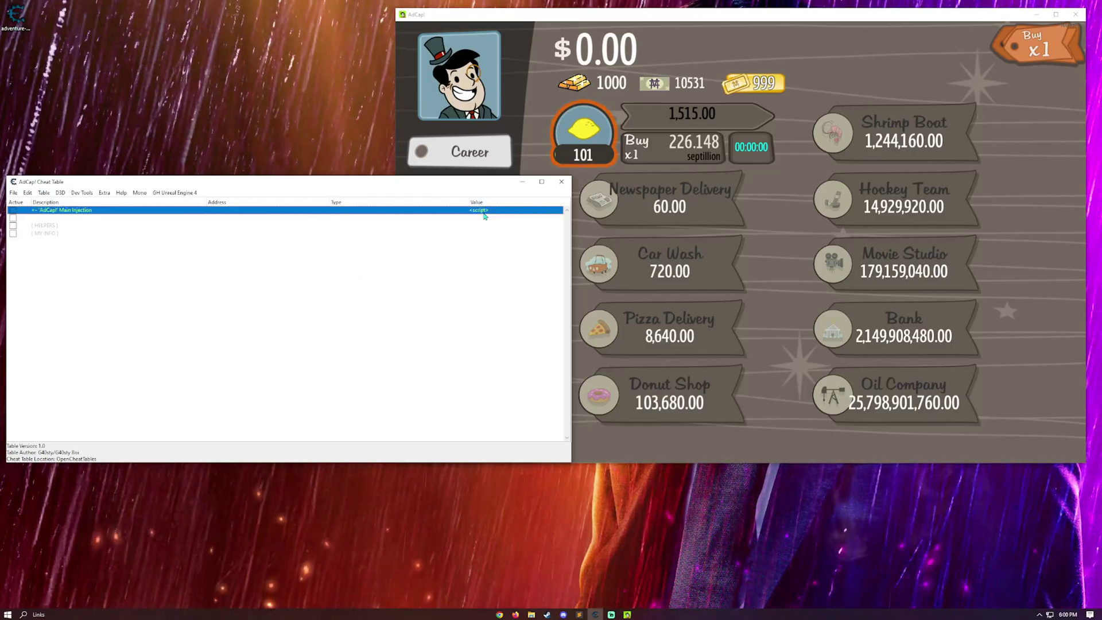